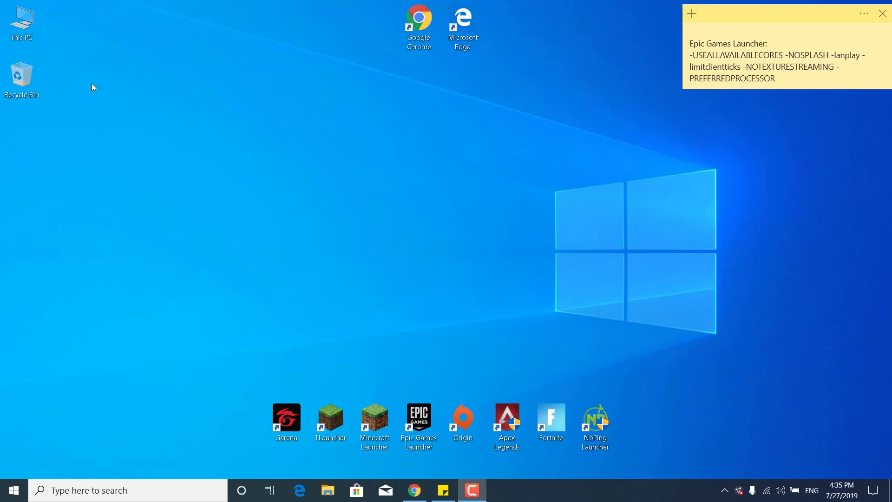
Browse from This PC to C:\Program Files\Epic Games\Fortnite\FortniteGame\Binaries\Win64.
double_click(21, 23)
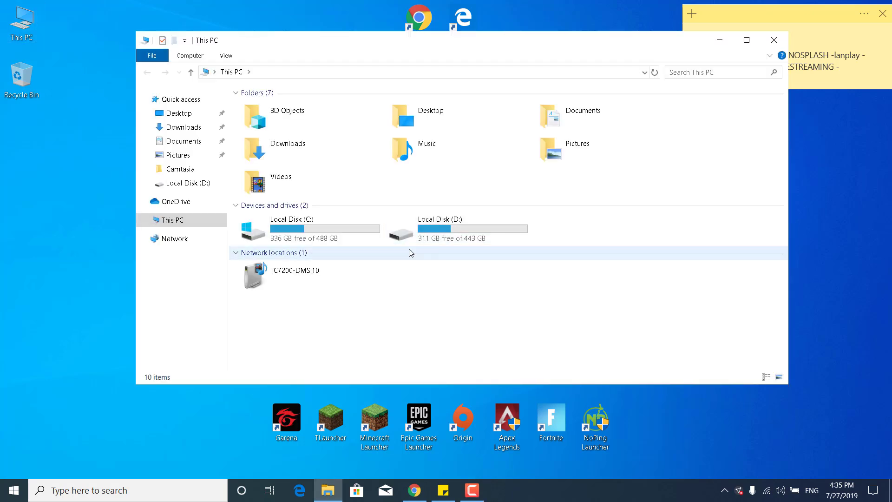
double_click(356, 234)
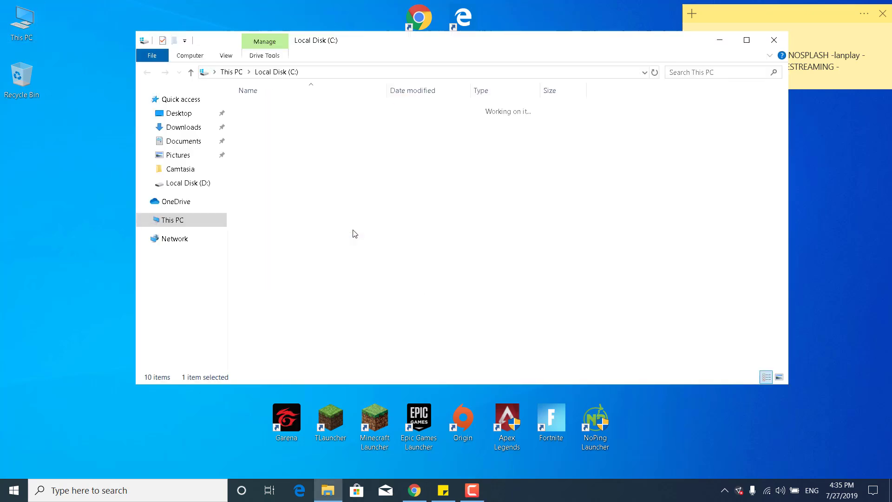
left_click(353, 229)
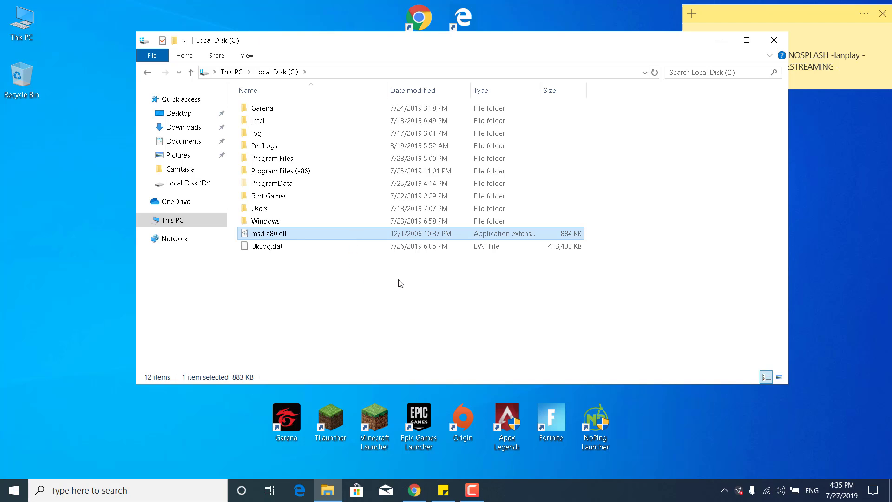
double_click(310, 158)
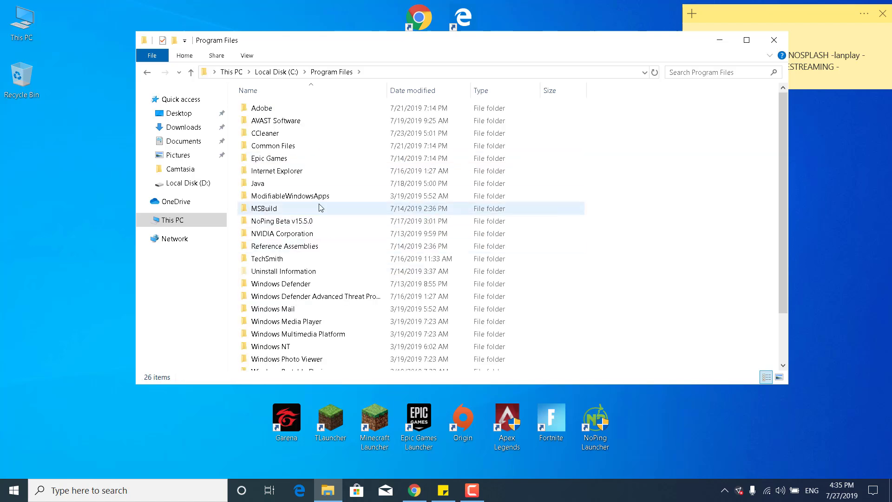
left_click(302, 158)
double_click(303, 159)
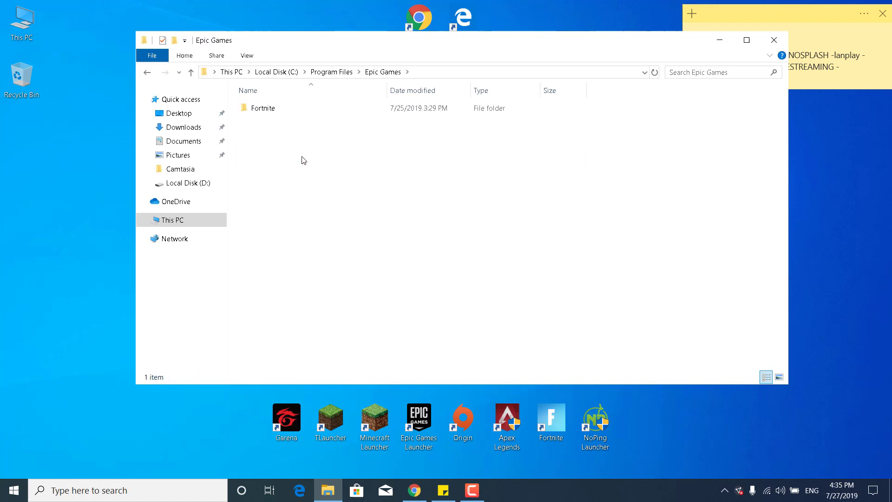
double_click(297, 111)
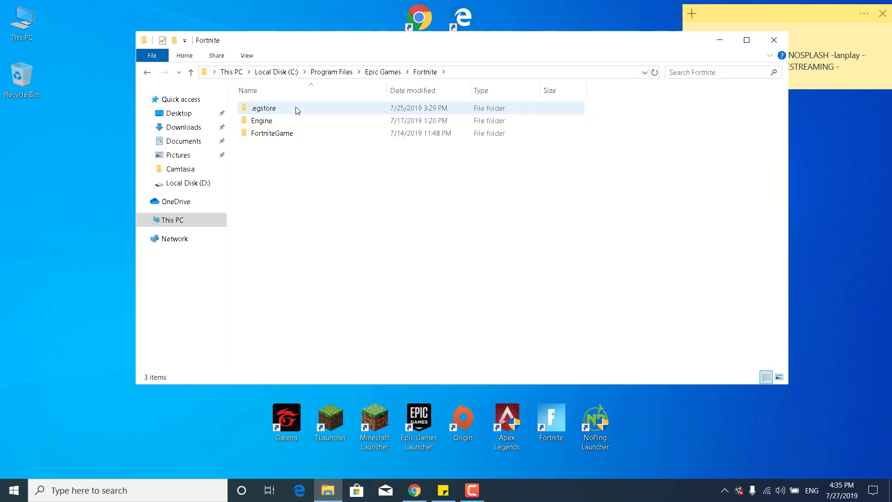
double_click(294, 134)
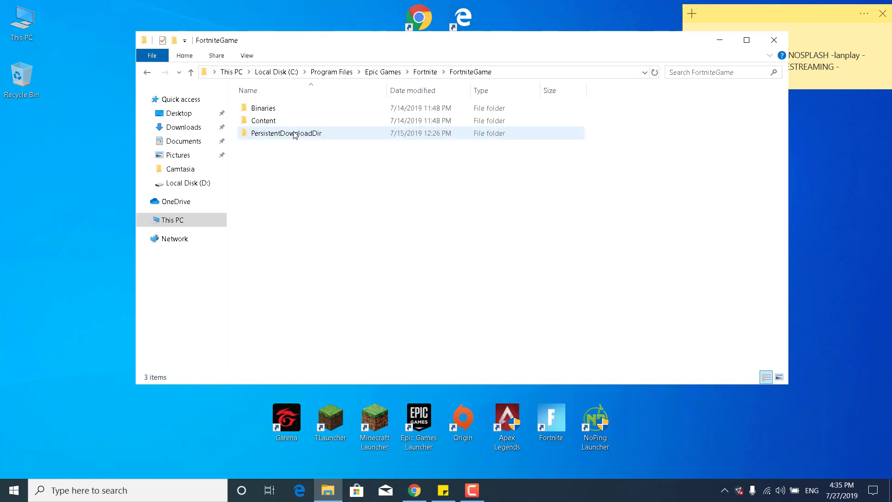
double_click(286, 108)
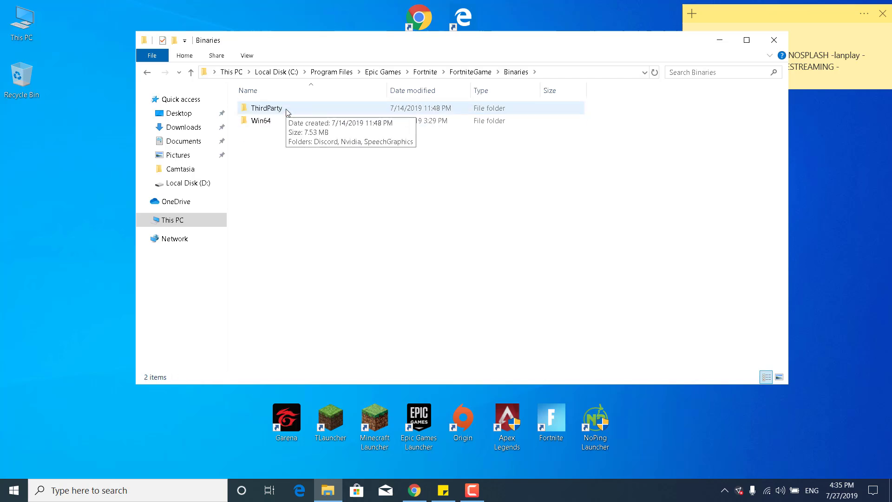
double_click(298, 120)
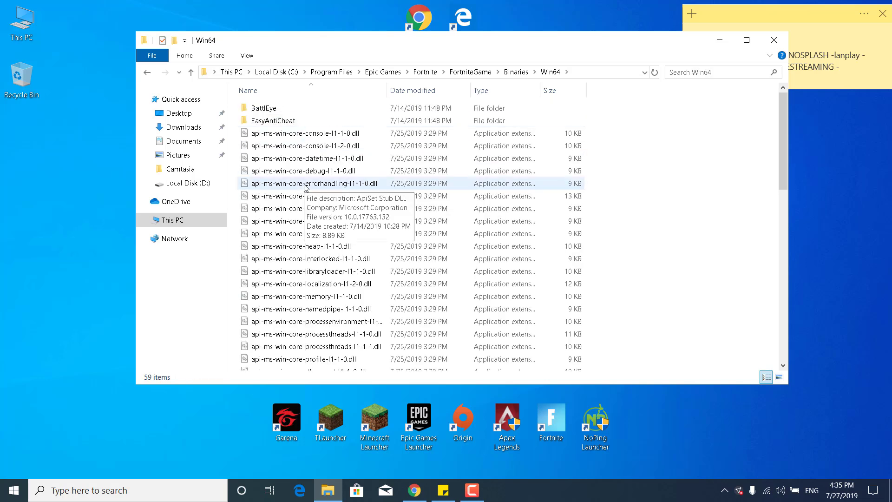
Open the EasyAntiCheat folder and launch EasyAntiCheat_Setup.
right_click(306, 188)
left_click(294, 122)
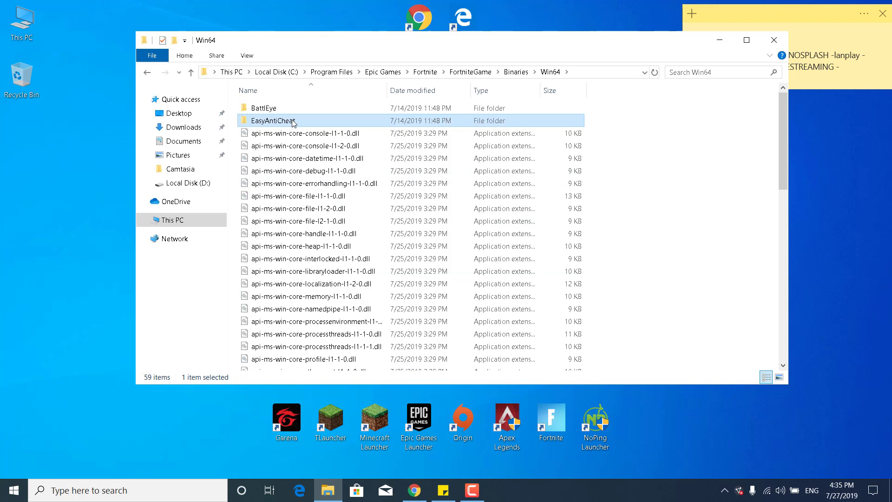
double_click(294, 121)
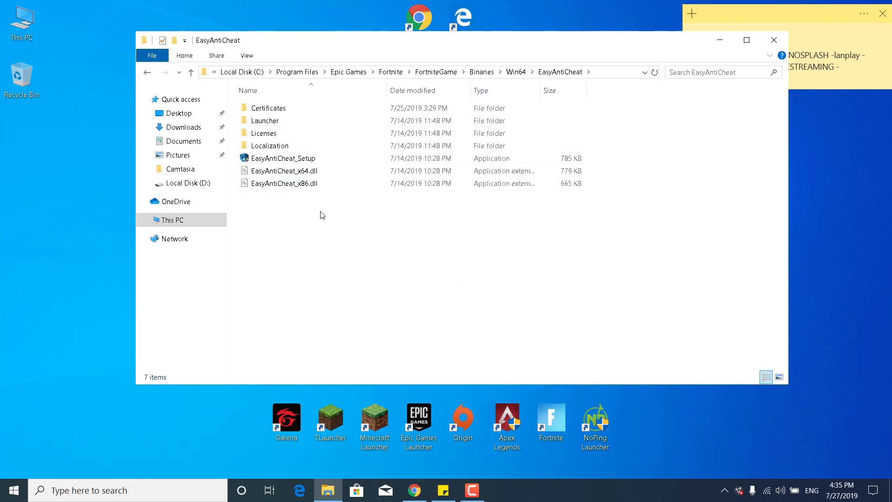
double_click(314, 158)
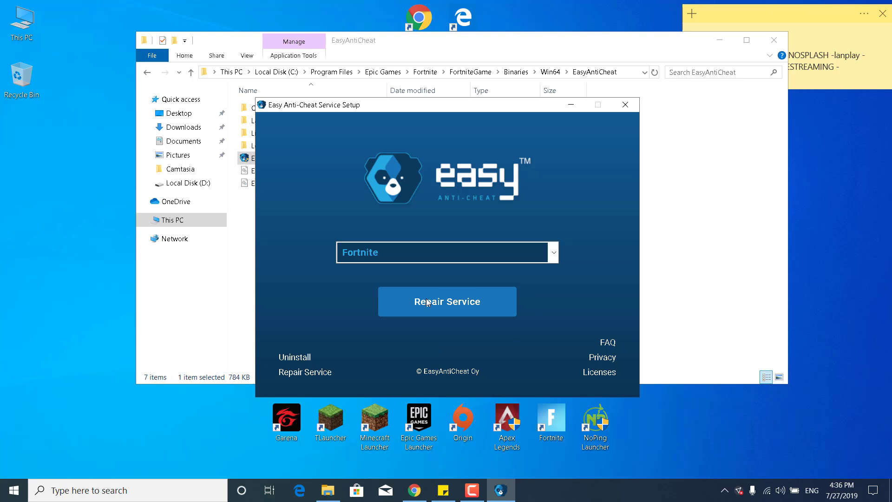
Run Repair Service for Fortnite in Easy Anti-Cheat Service Setup.
left_click(454, 302)
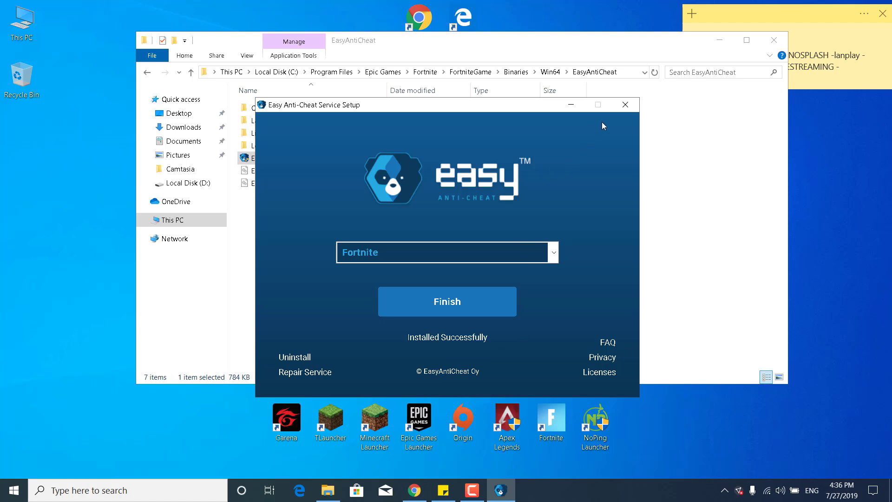
Finish the anti-cheat setup, run Uninstall_BattlEye, confirm the prompts, then run Install_BattlEye.
left_click(627, 107)
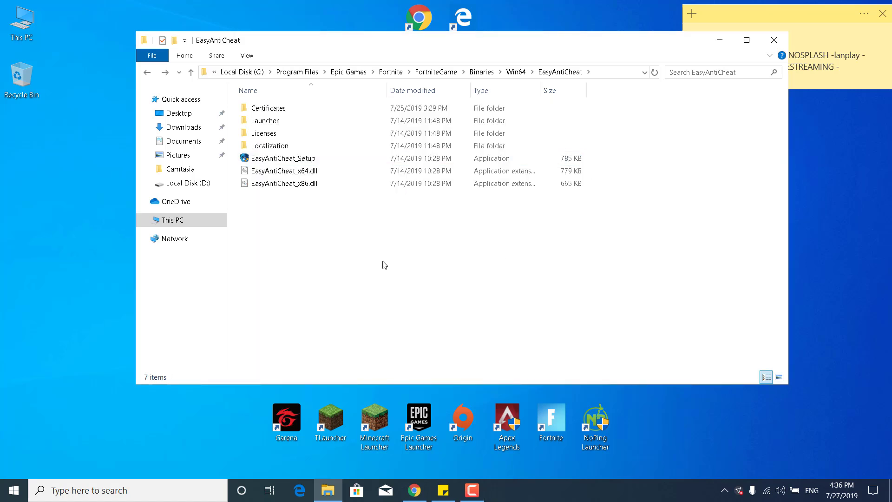
left_click(516, 72)
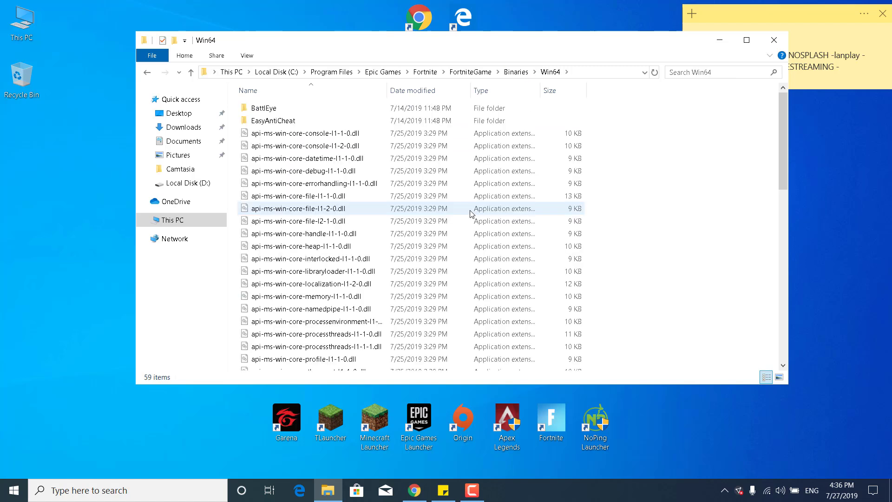
double_click(263, 108)
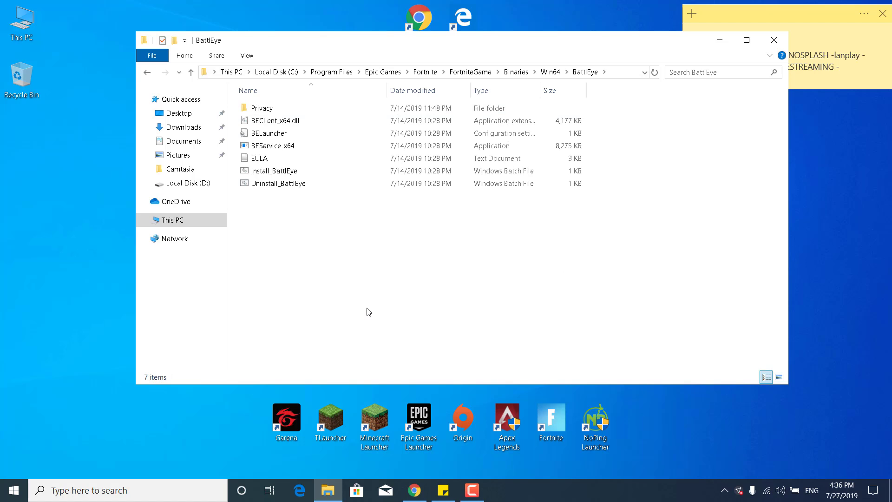
double_click(279, 184)
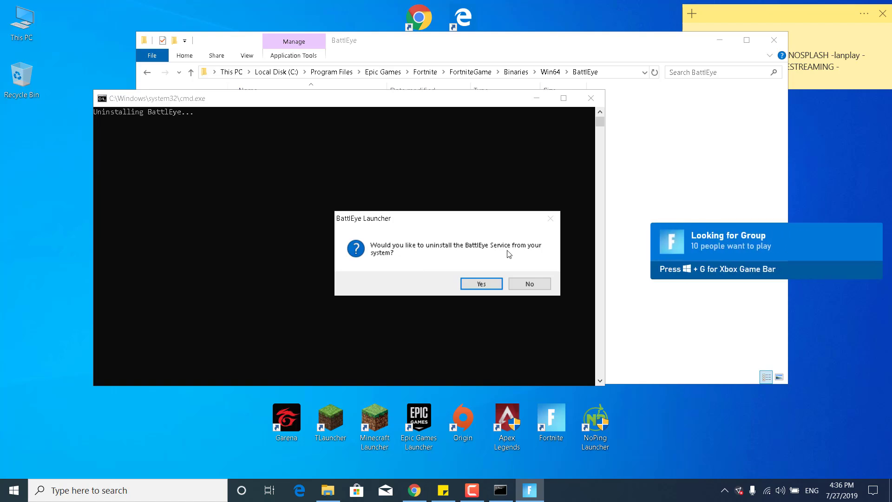
left_click(487, 280)
left_click(487, 280)
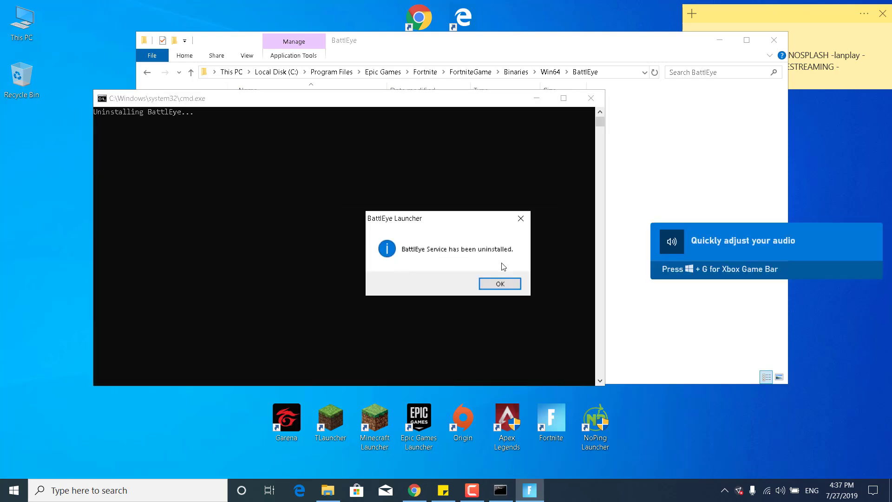
left_click(499, 284)
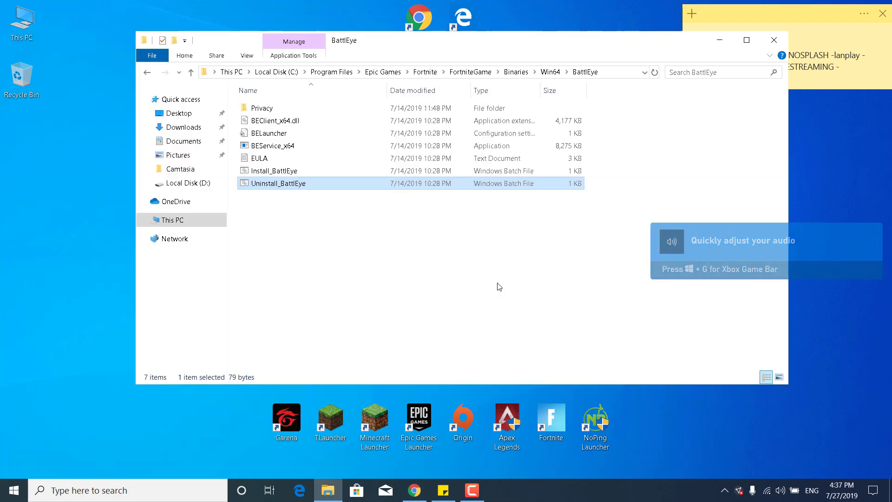
left_click(276, 175)
double_click(276, 172)
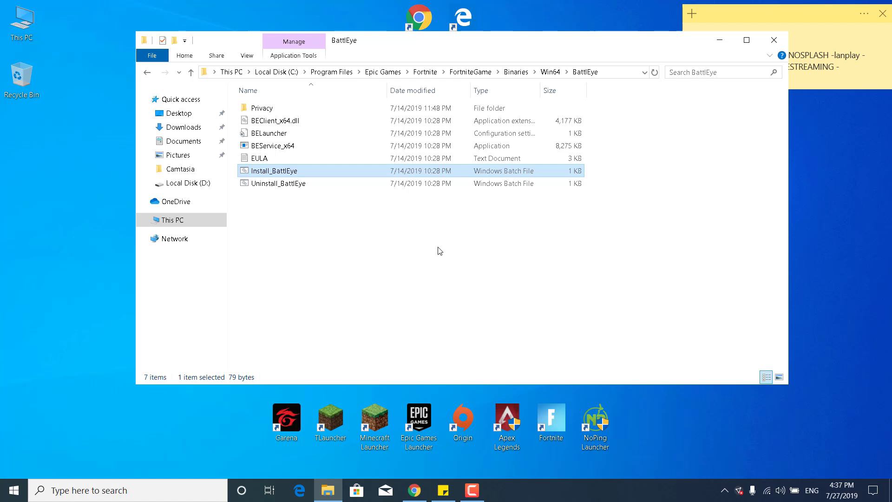
Open the properties of FortniteClient-Win64-Shipping in the Win64 folder.
left_click(547, 73)
scroll(513, 266, "down", 8)
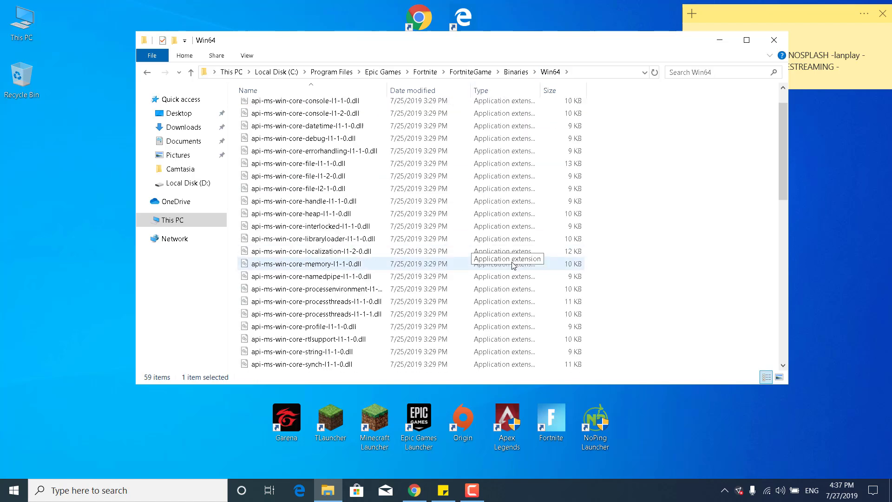
scroll(513, 265, "down", 3)
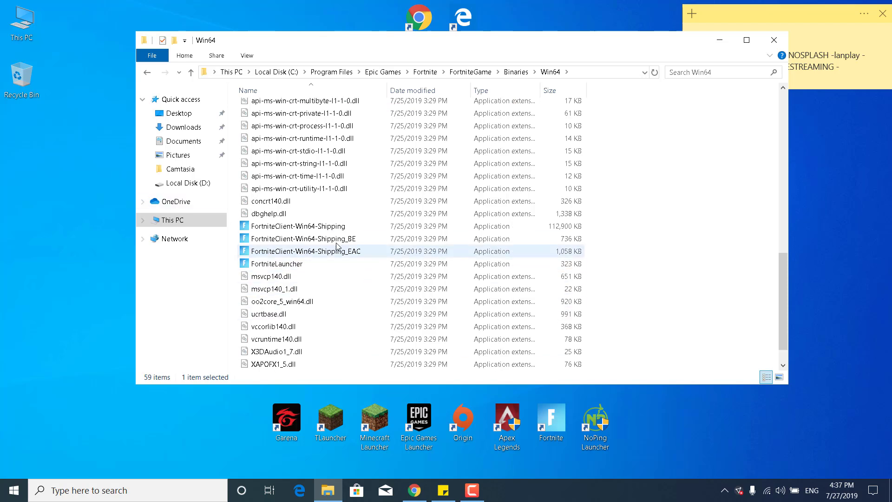
left_click(353, 214)
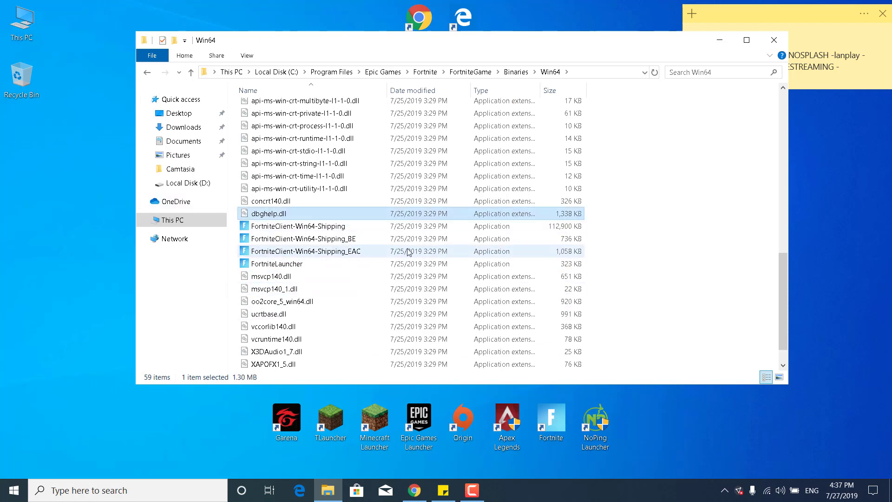
right_click(377, 229)
left_click(351, 227)
right_click(352, 227)
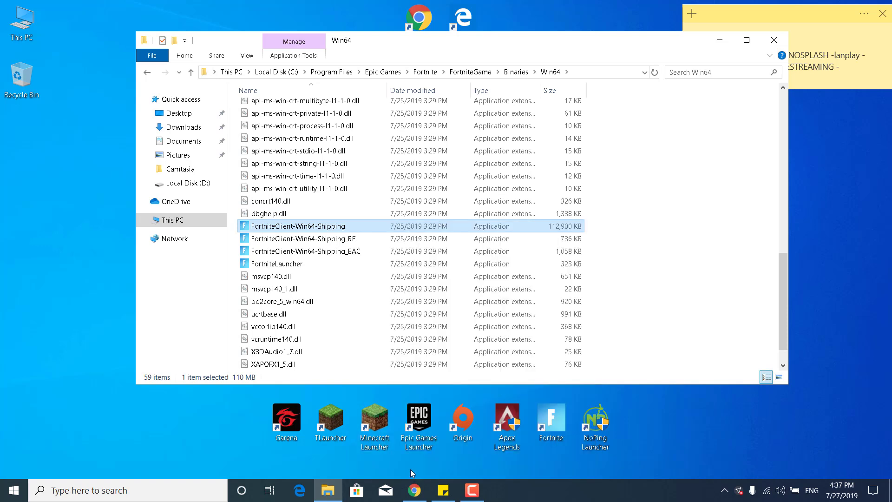
left_click(410, 470)
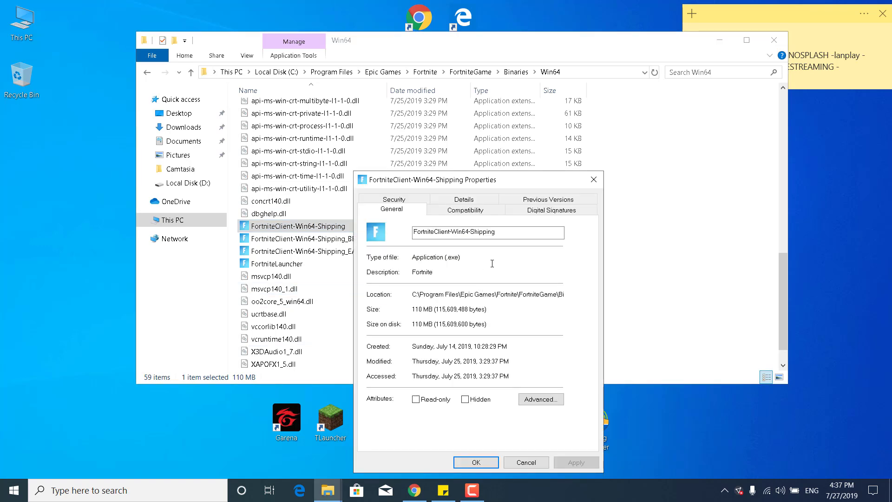
In its Compatibility settings, set the game client to run as administrator and apply.
left_click(472, 213)
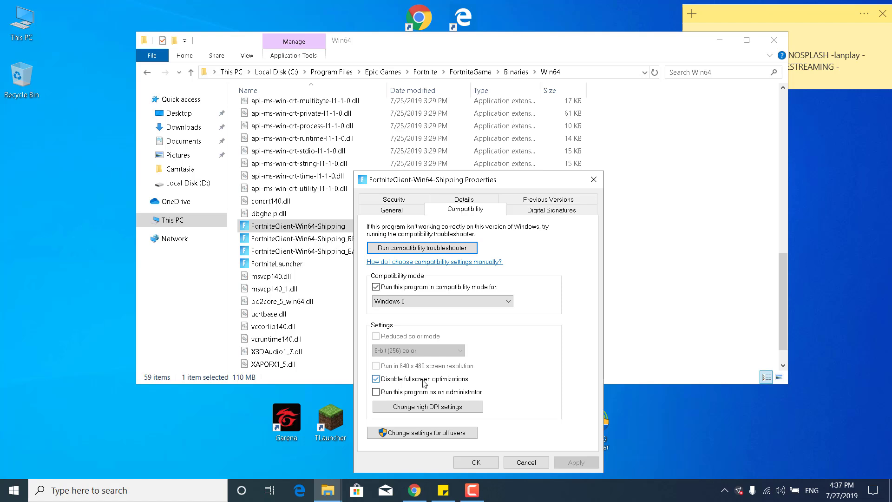
left_click(376, 379)
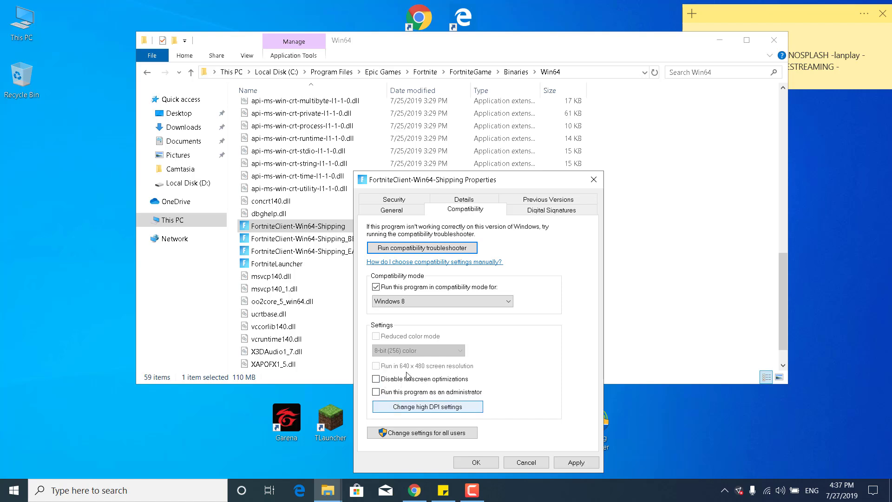
left_click(376, 379)
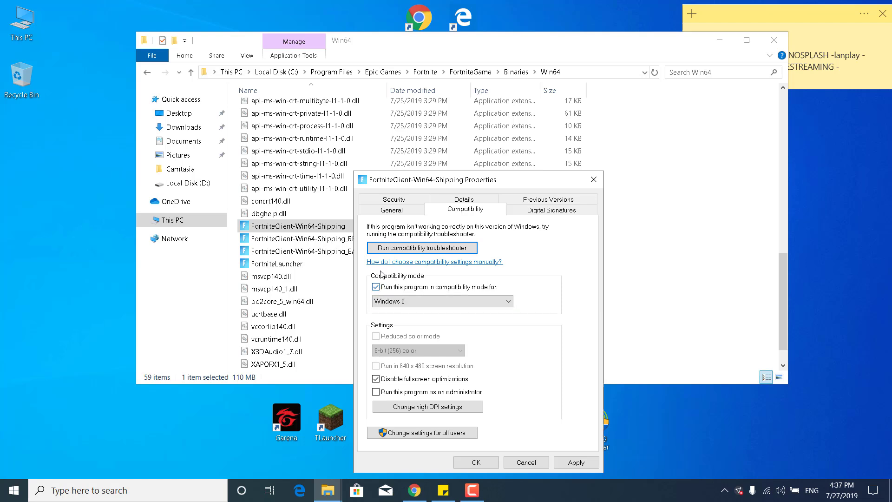
left_click(423, 394)
left_click(470, 462)
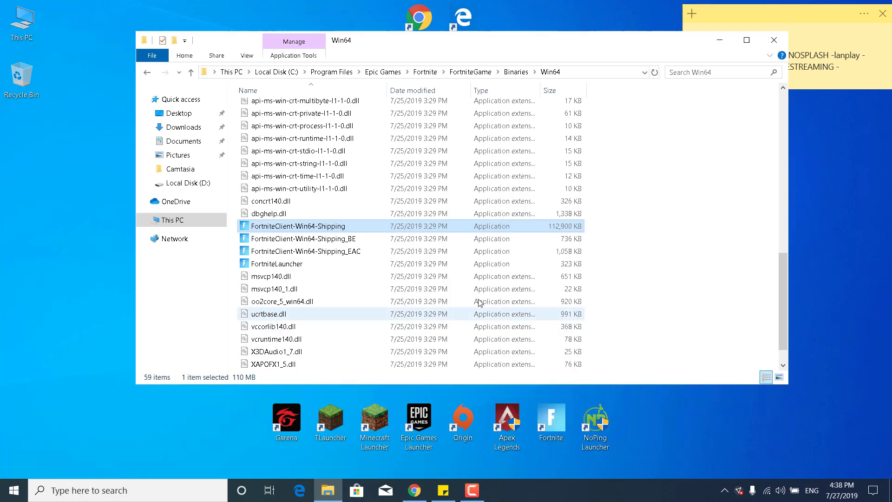
Glance at the _EAC executable's properties without changes, then close File Explorer.
left_click(325, 251)
key("alt+Return")
key("Escape")
left_click(454, 264)
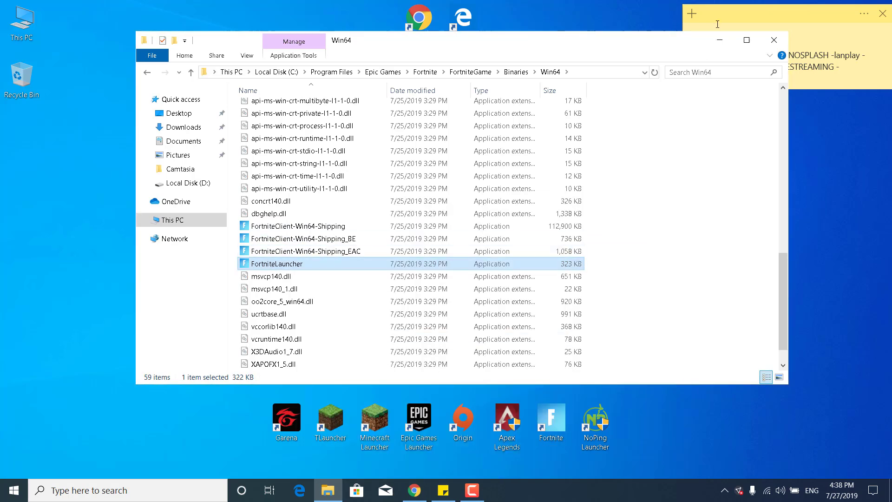
left_click(766, 41)
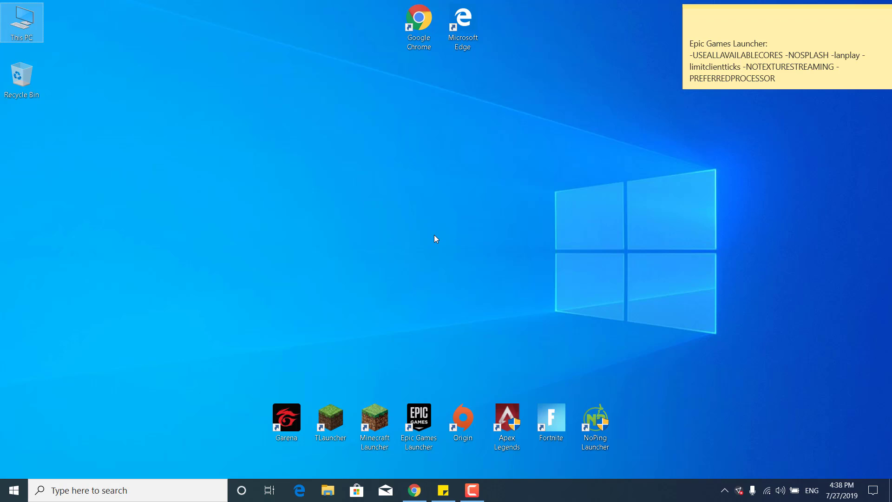
End the CCleaner background process in Task Manager, then close Task Manager.
right_click(524, 495)
left_click(554, 434)
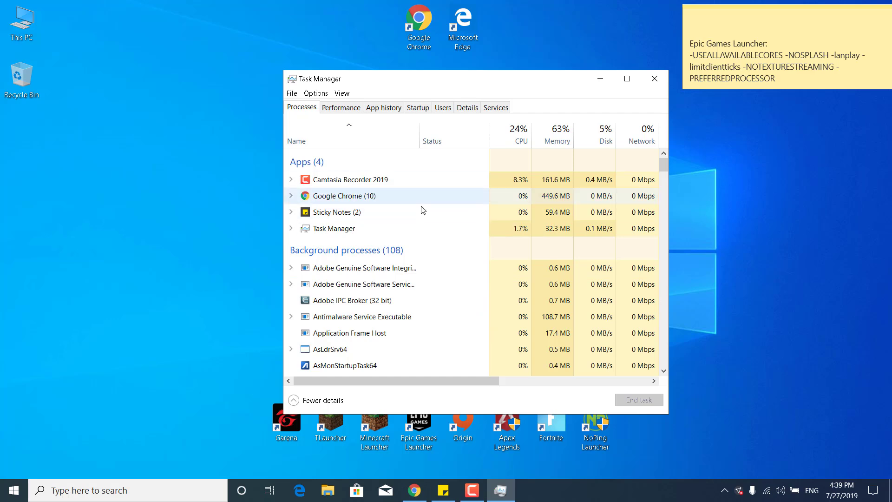
scroll(325, 316, "down", 2)
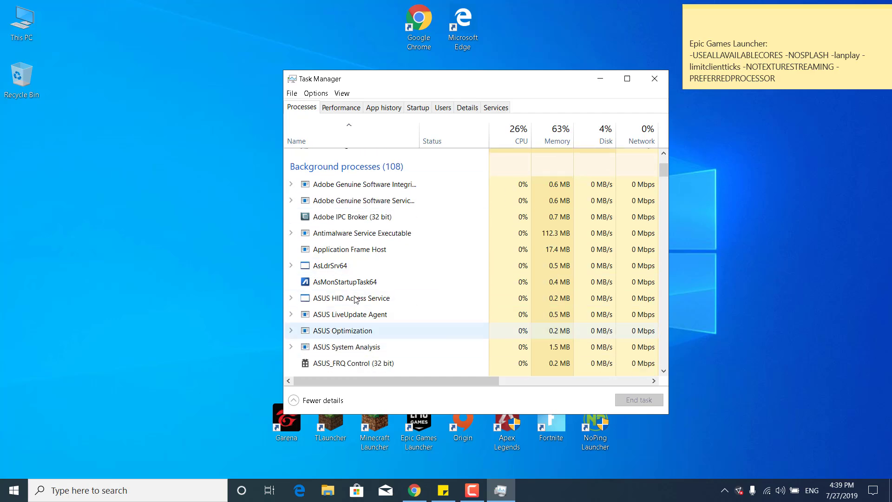
scroll(342, 341, "down", 1)
scroll(342, 340, "down", 2)
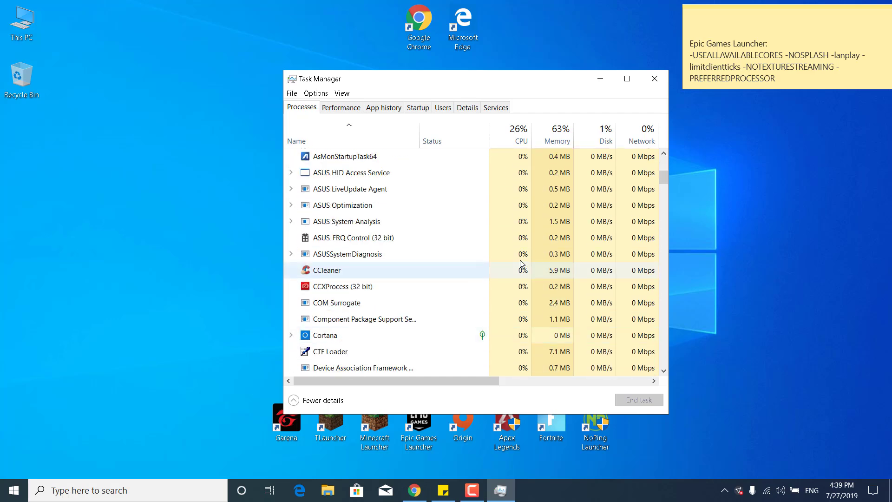
left_click(436, 268)
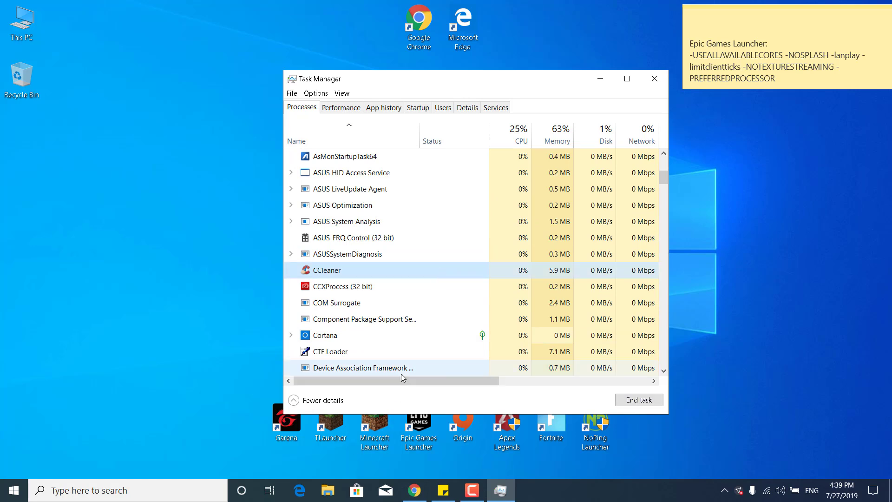
left_click(633, 404)
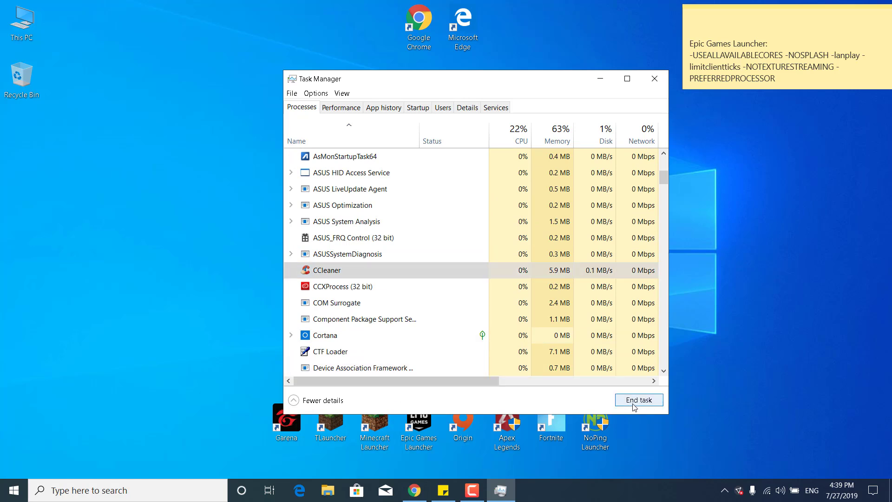
left_click(646, 80)
right_click(432, 215)
left_click(420, 202)
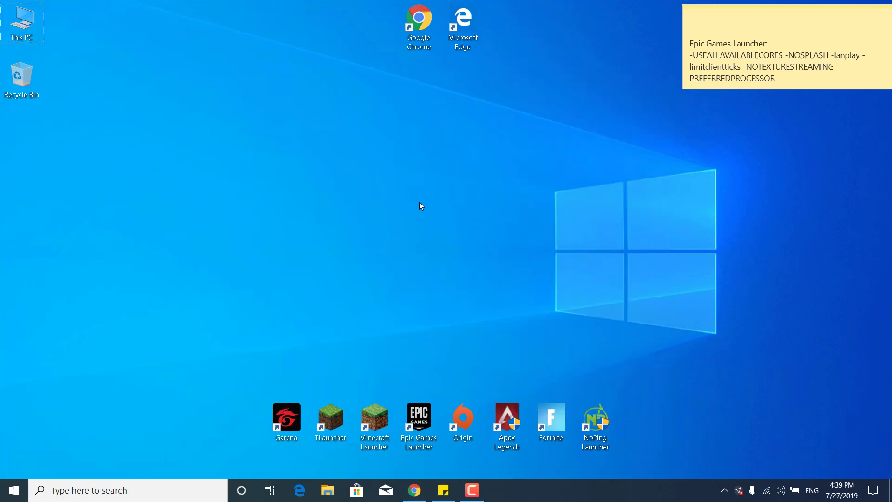
Launch Notepad by searching 'note' in Windows search.
left_click(188, 493)
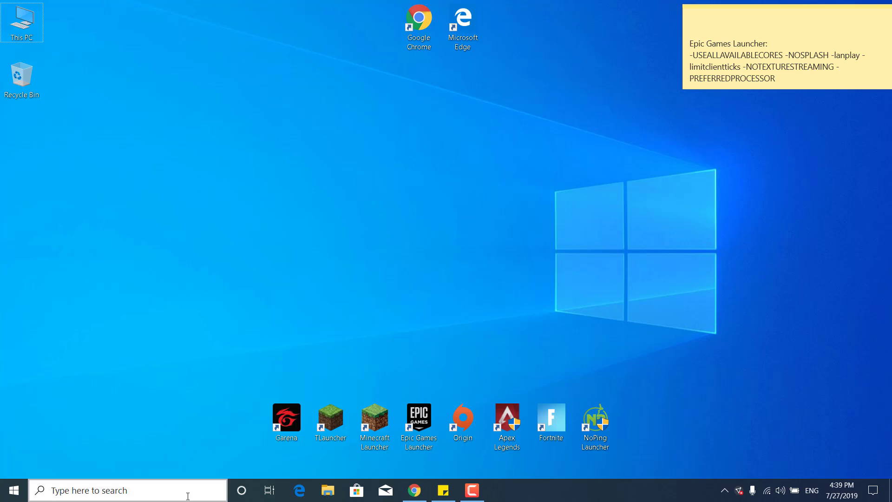
type("note")
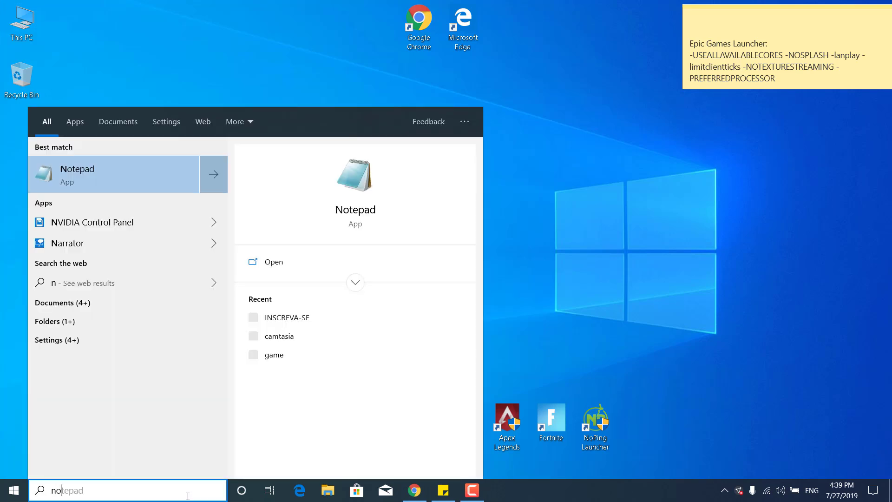
left_click(156, 163)
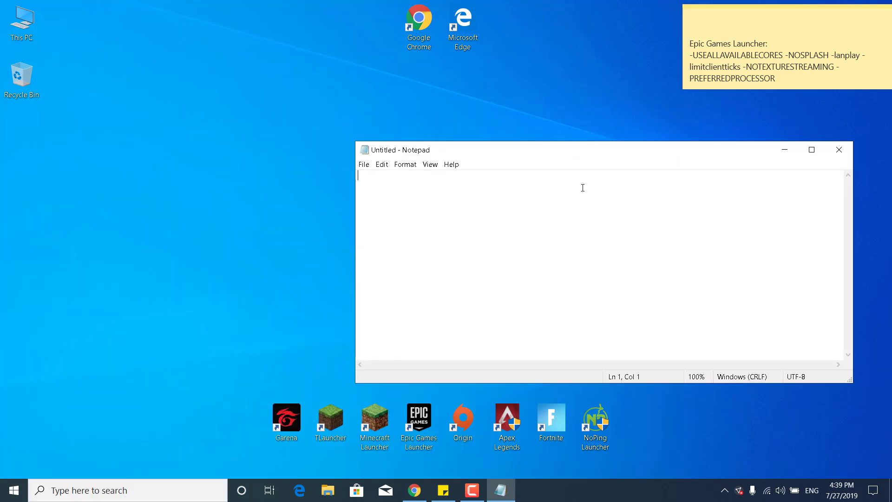
scroll(733, 48, "up", 5)
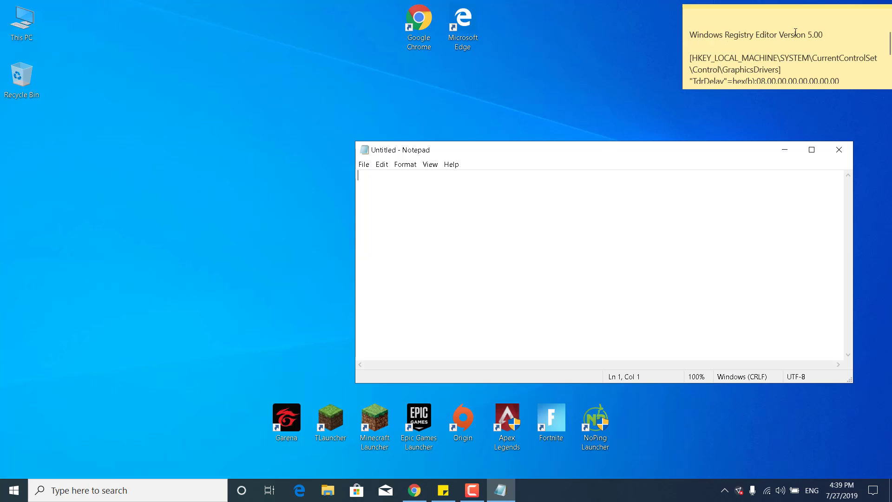
Copy the TdrDelay registry text from the sticky note and paste it into Notepad.
triple_click(714, 32)
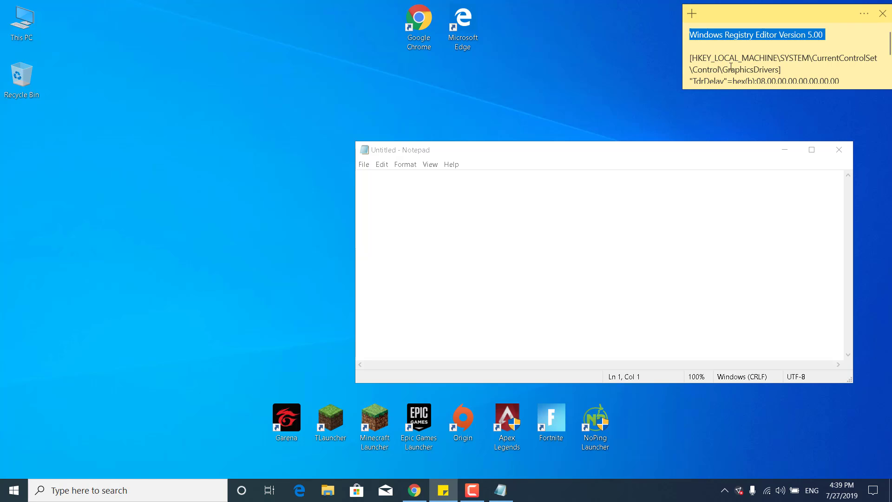
key("ctrl+a")
key("ctrl+c")
right_click(519, 216)
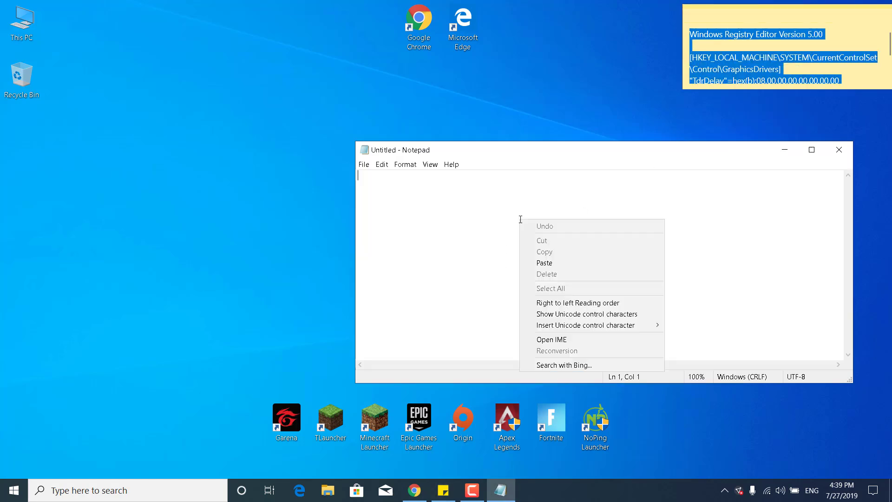
left_click(539, 263)
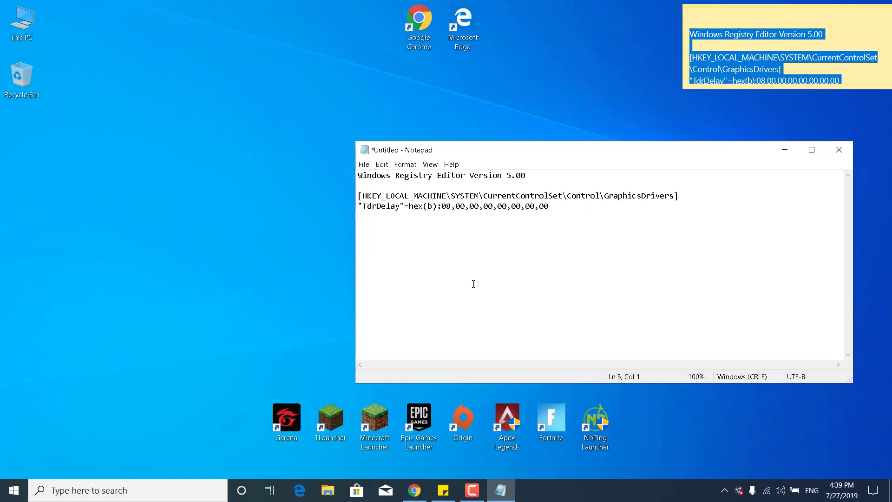
Save the document to the Desktop as fix.reg.
left_click(364, 165)
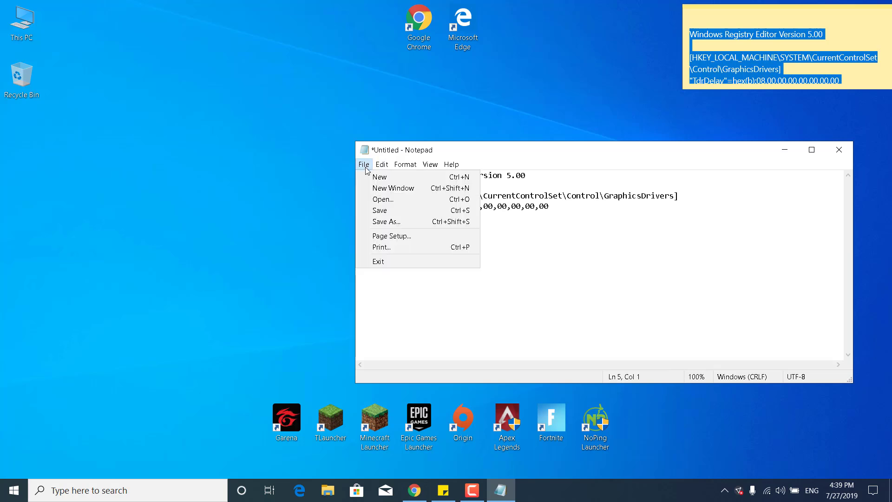
left_click(386, 221)
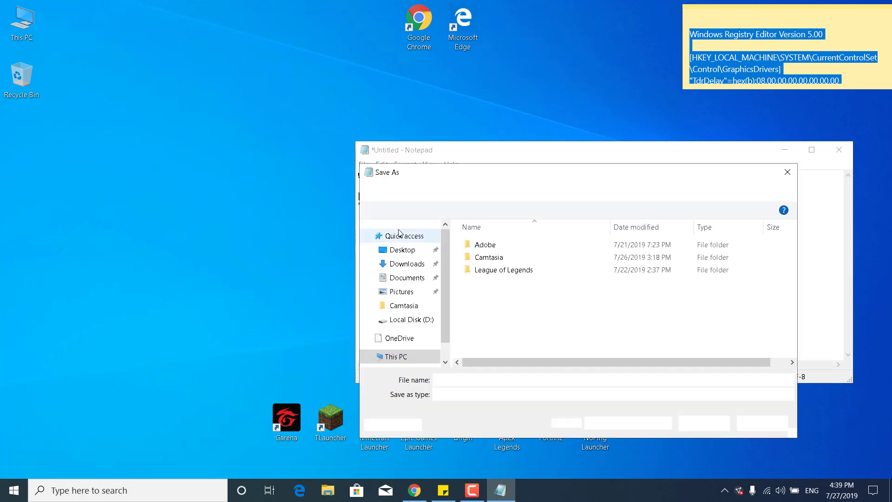
left_click(384, 251)
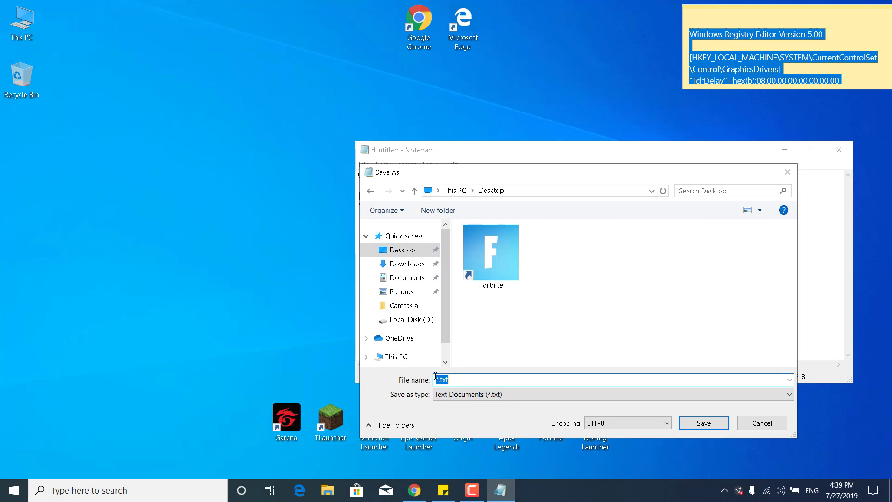
type("fix")
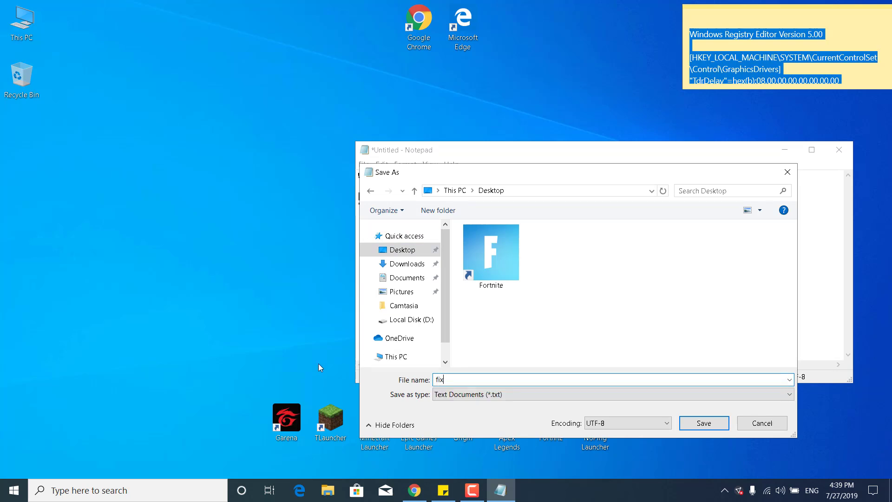
type(".reg")
left_click(690, 423)
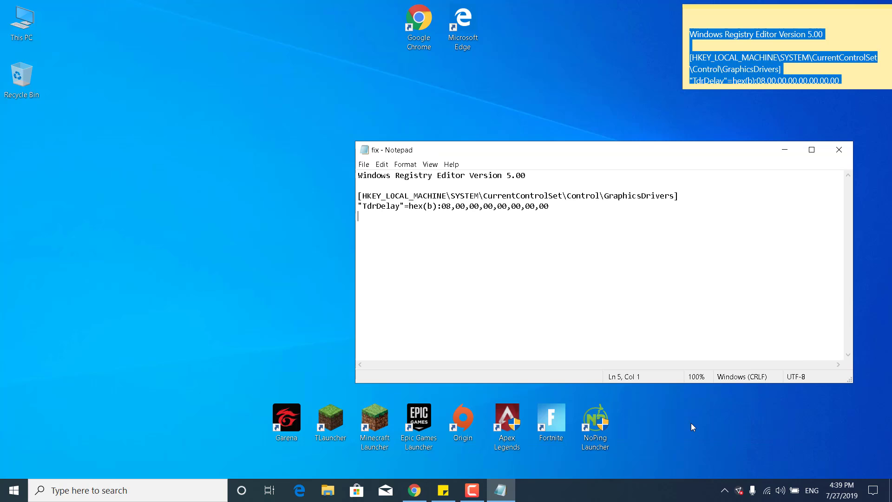
Close Notepad and merge fix.reg from the desktop, confirming Yes and OK.
left_click(839, 149)
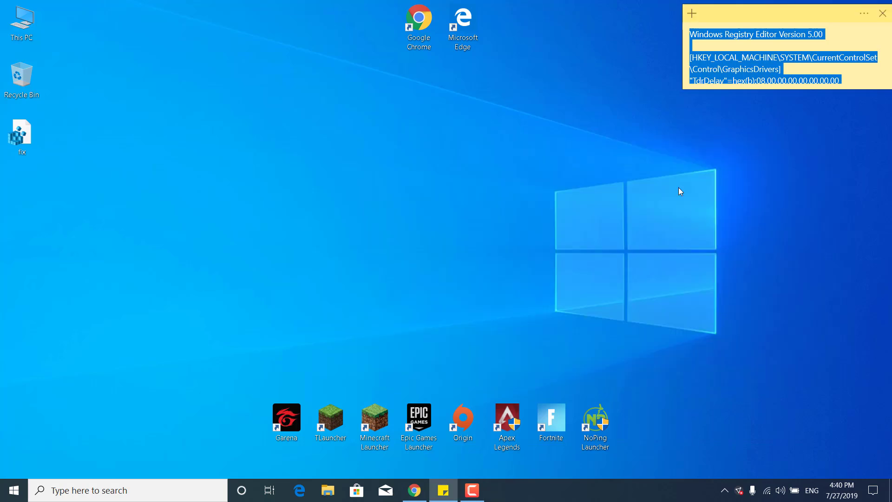
left_click(413, 214)
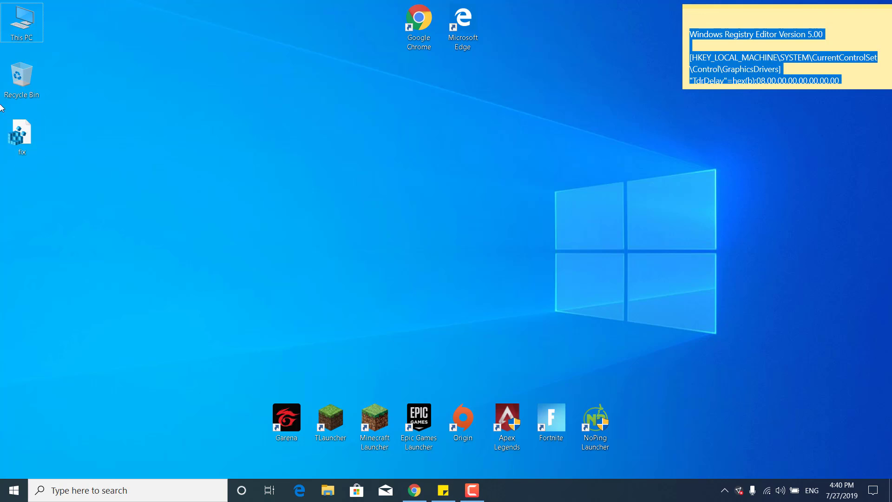
right_click(14, 132)
left_click(23, 137)
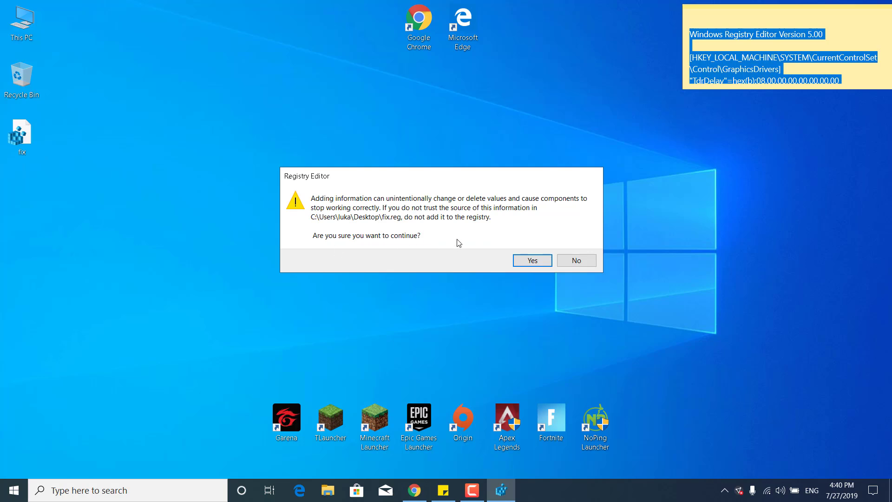
left_click(525, 262)
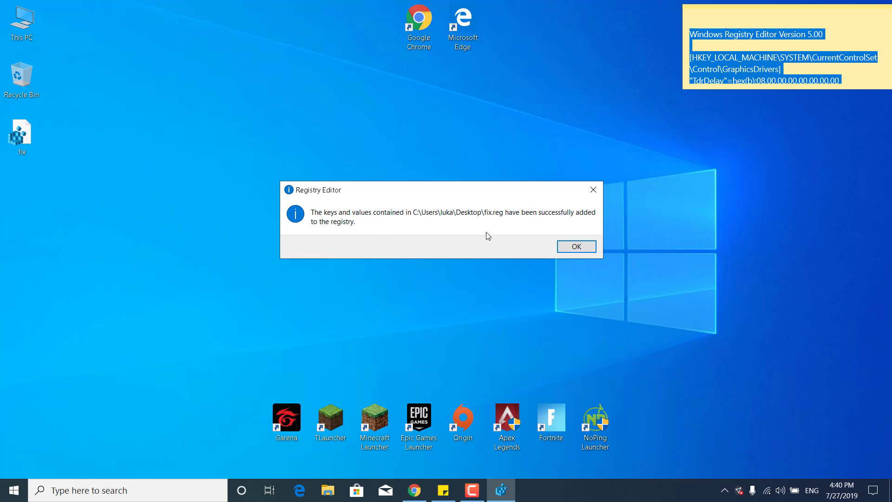
left_click(576, 245)
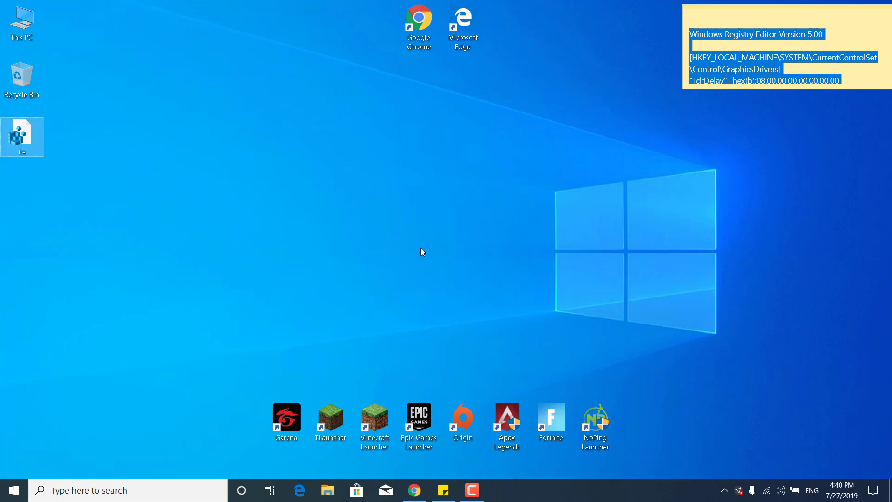
Open Registry Editor via 'regedit' and expand HKLM\SYSTEM\CurrentControlSet\Control.
left_click(142, 499)
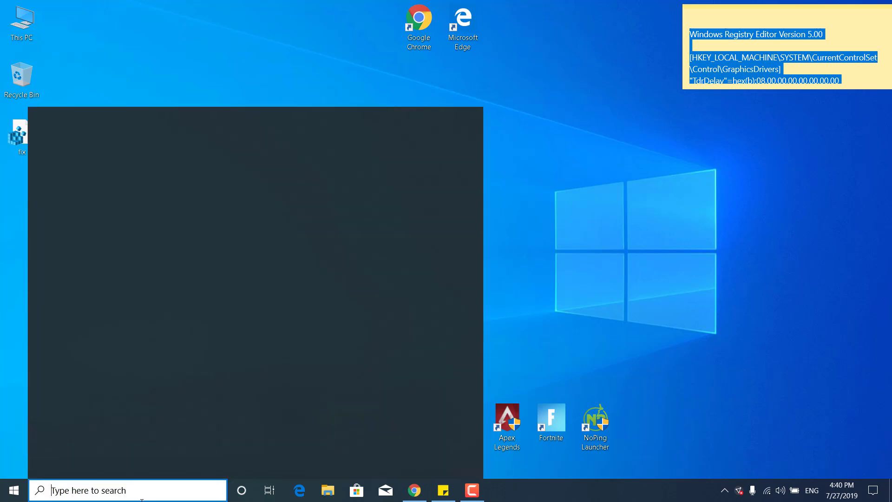
type("regedit")
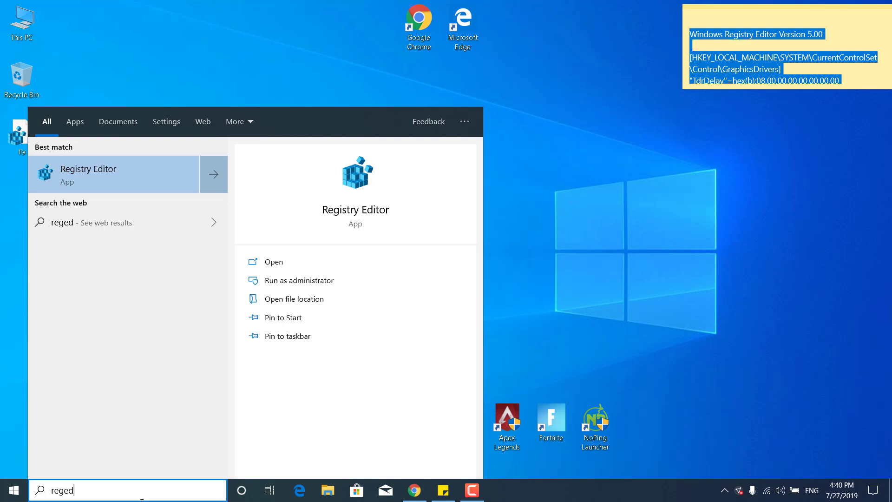
left_click(160, 177)
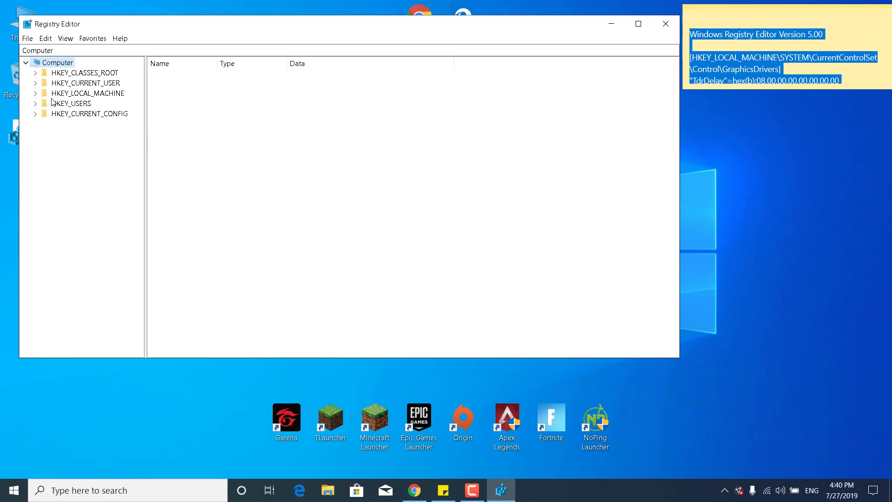
left_click(35, 94)
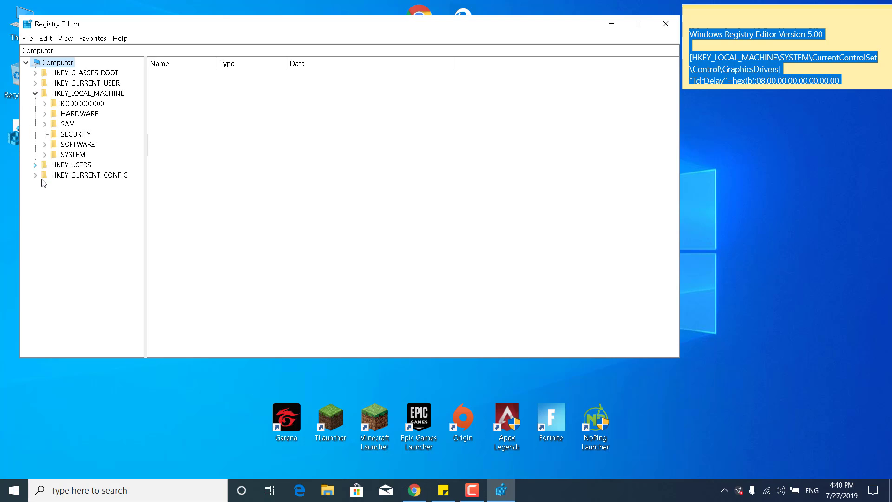
left_click(45, 156)
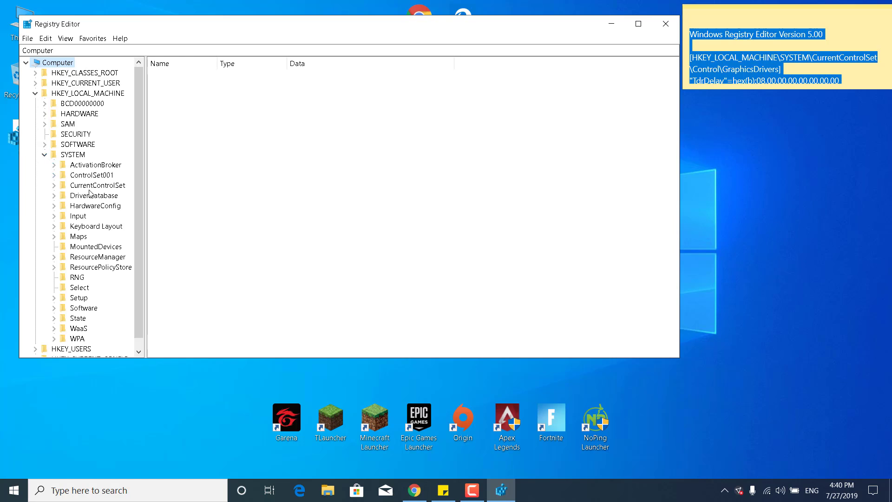
left_click(54, 186)
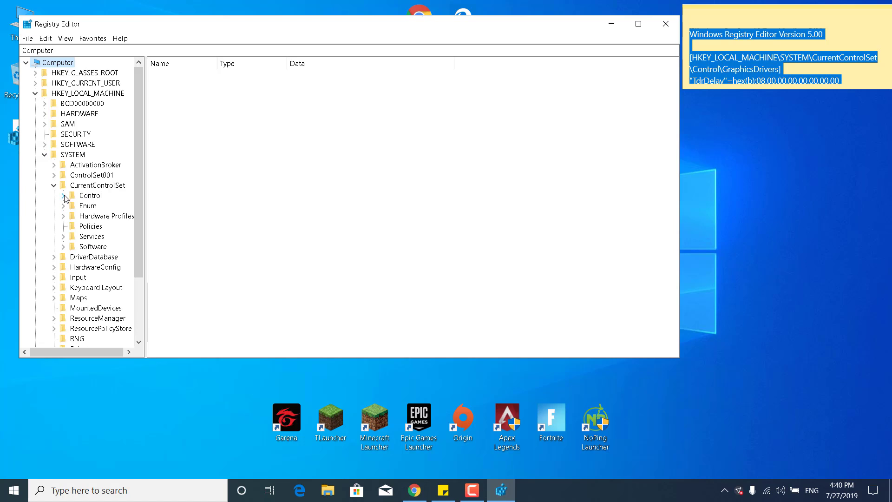
left_click(64, 196)
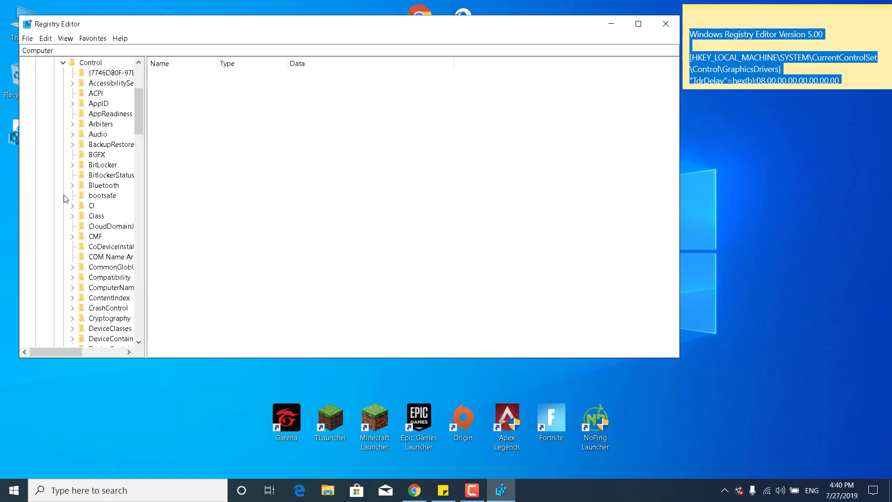
Go to the GraphicsDrivers key and delete its TdrDelay value.
scroll(104, 246, "down", 4)
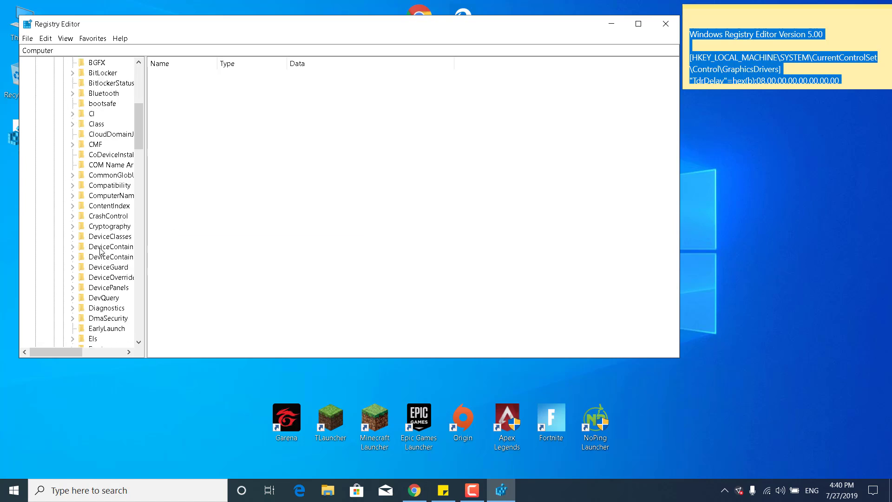
scroll(94, 263, "down", 12)
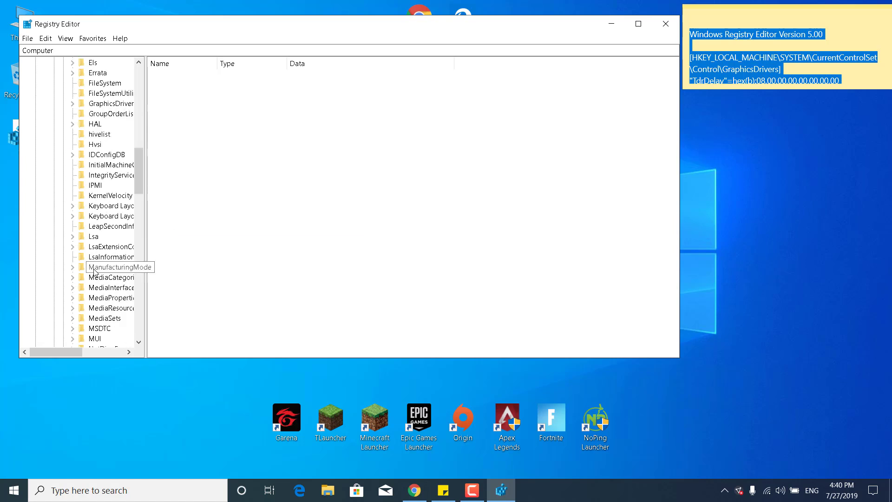
scroll(94, 270, "down", 5)
left_click(94, 268)
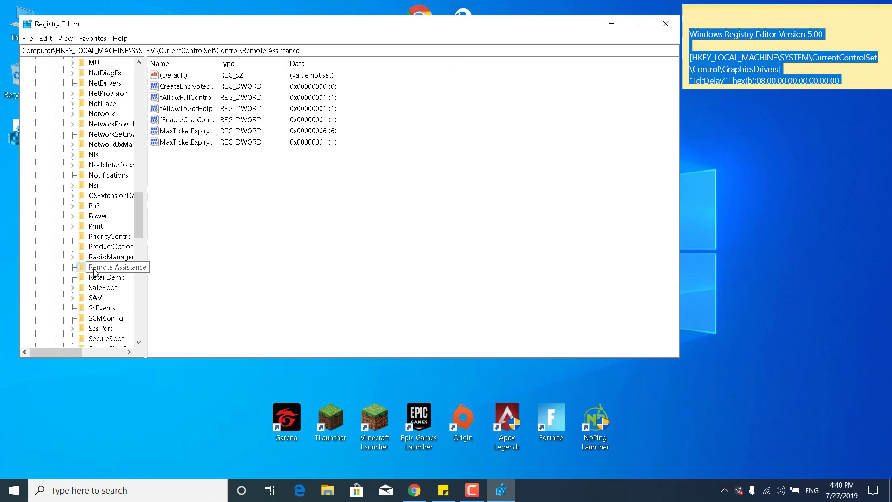
key("g")
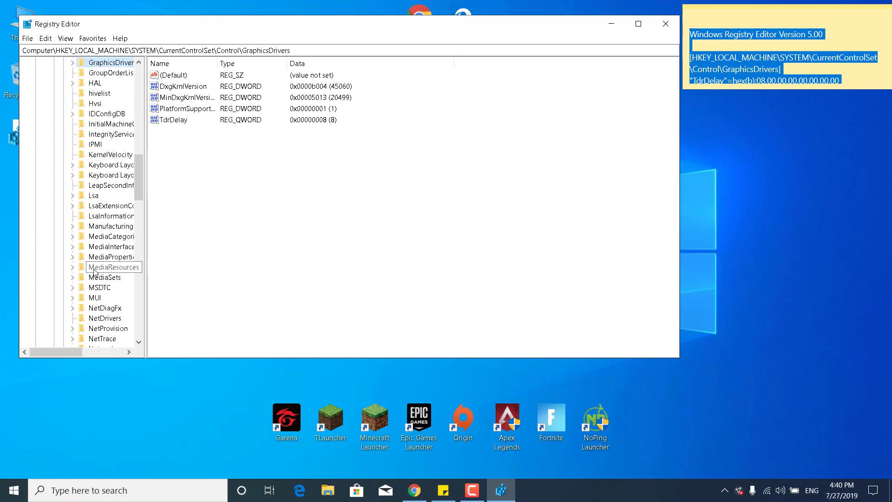
scroll(94, 63, "up", 2)
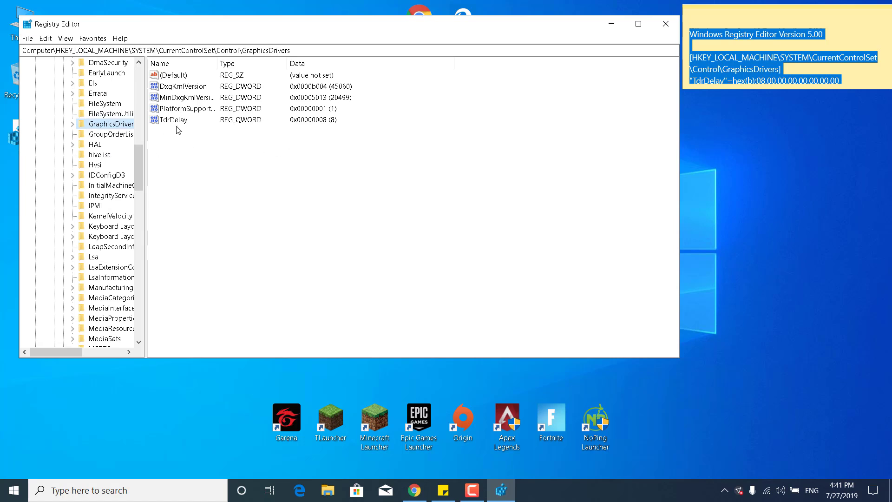
right_click(162, 120)
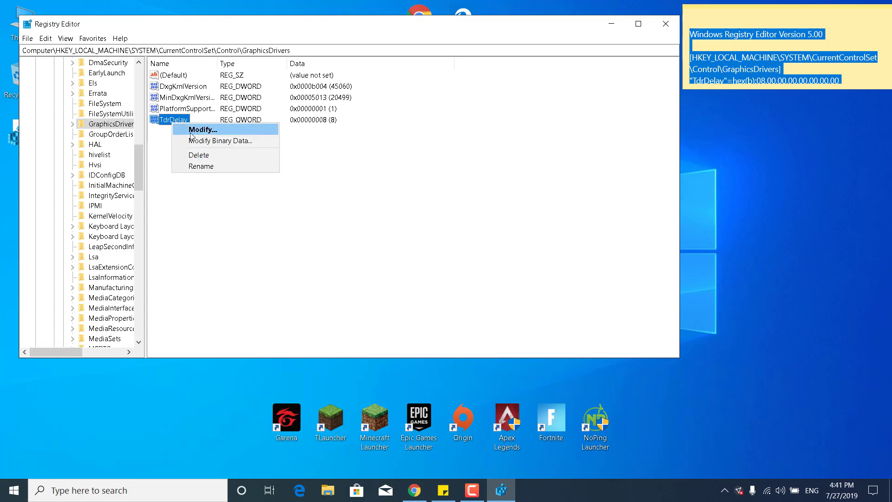
left_click(197, 156)
left_click(532, 246)
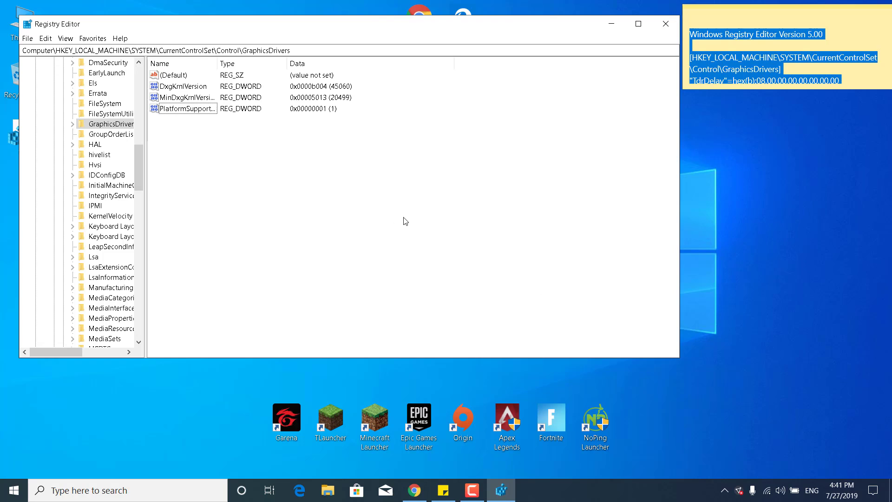
left_click(666, 24)
left_click(415, 222)
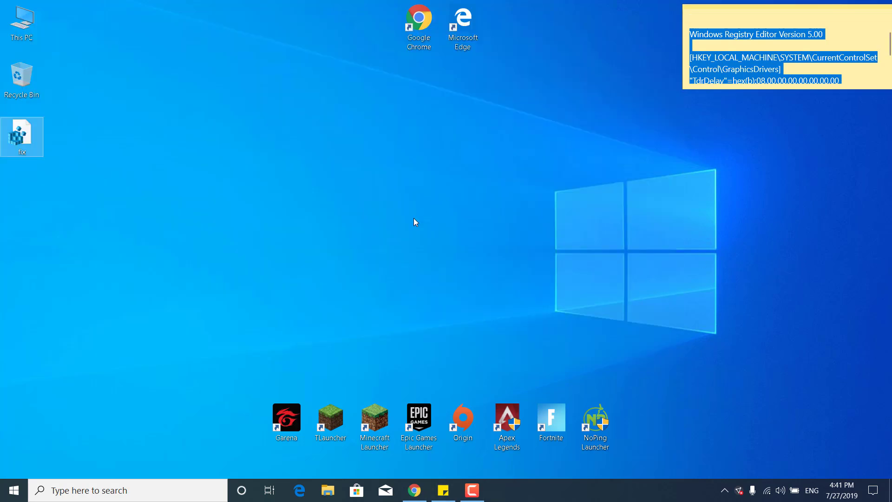
left_click(435, 231)
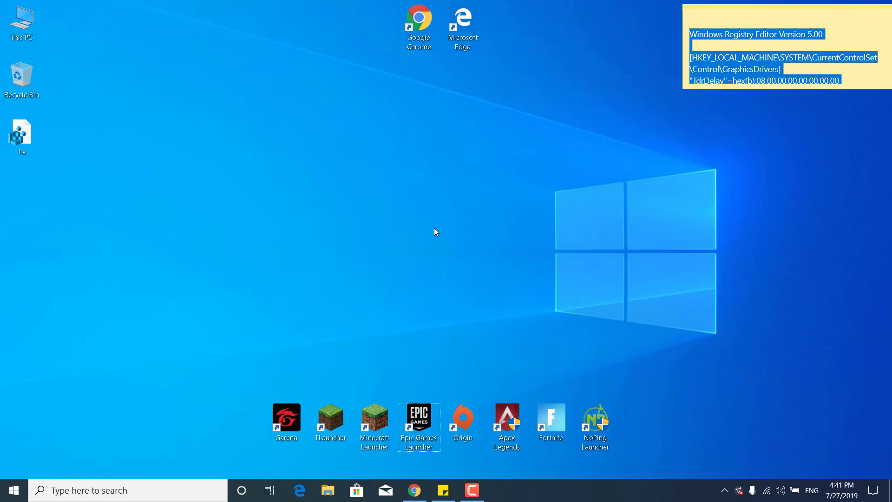
right_click(428, 233)
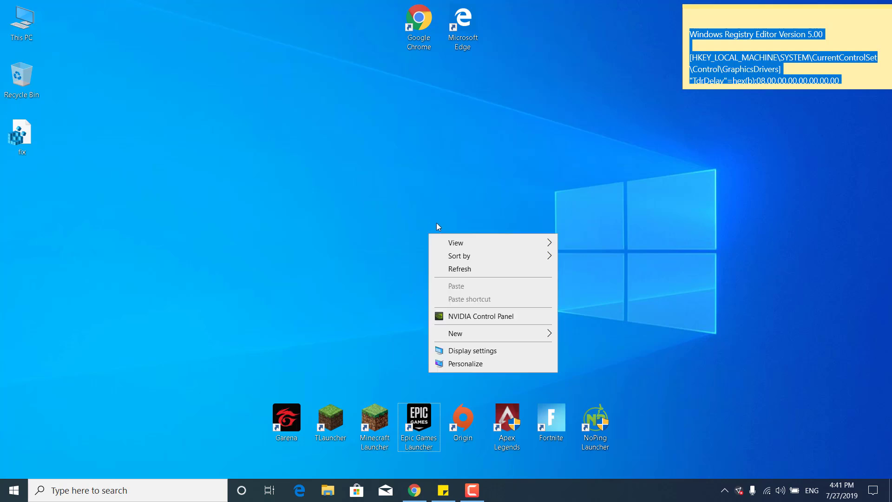
key("Escape")
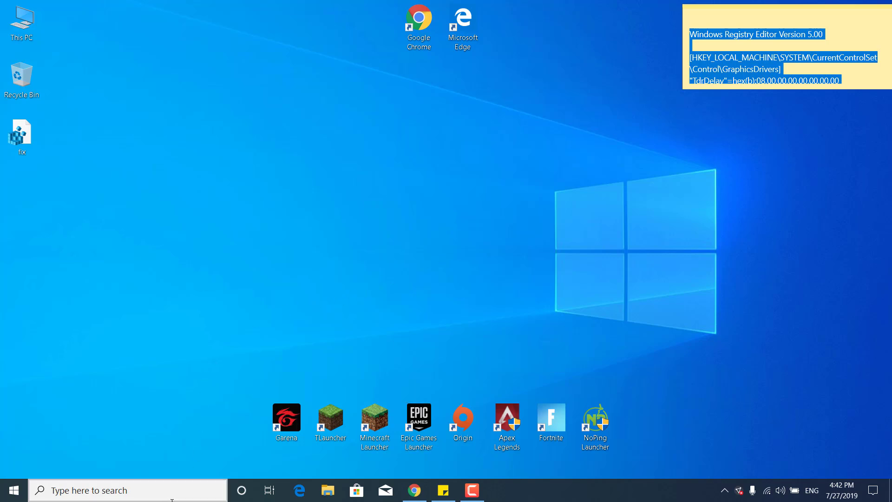
left_click(139, 491)
type("add o")
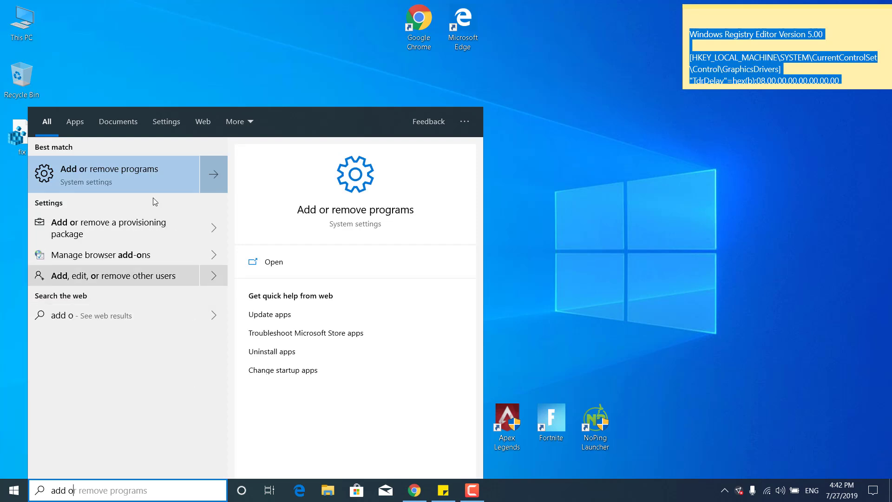
left_click(132, 170)
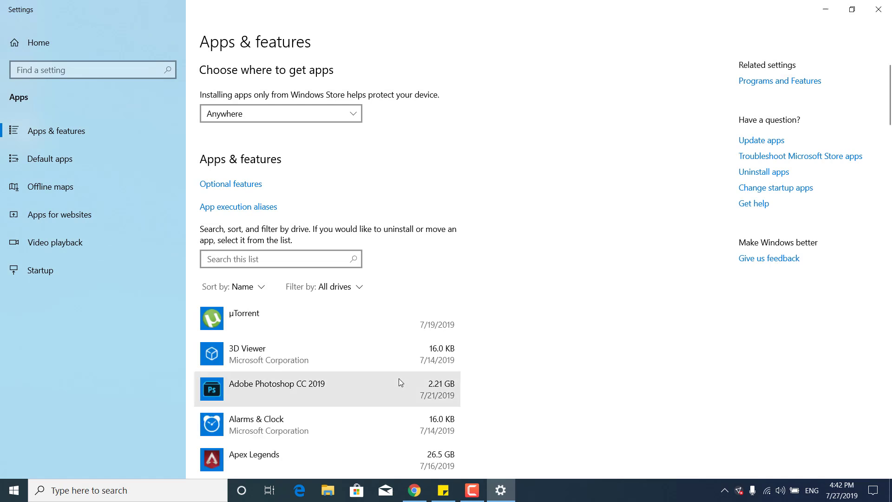
scroll(411, 302, "down", 8)
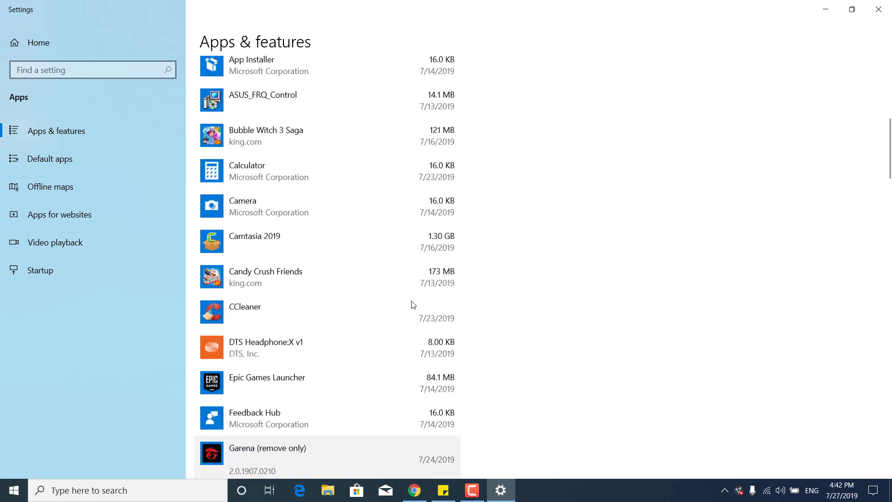
left_click(342, 367)
scroll(650, 419, "down", 4)
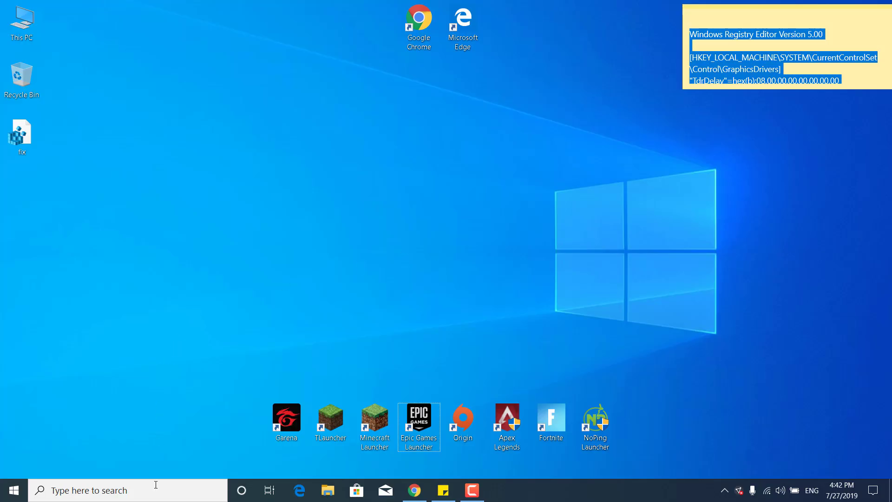
left_click(156, 485)
type("re")
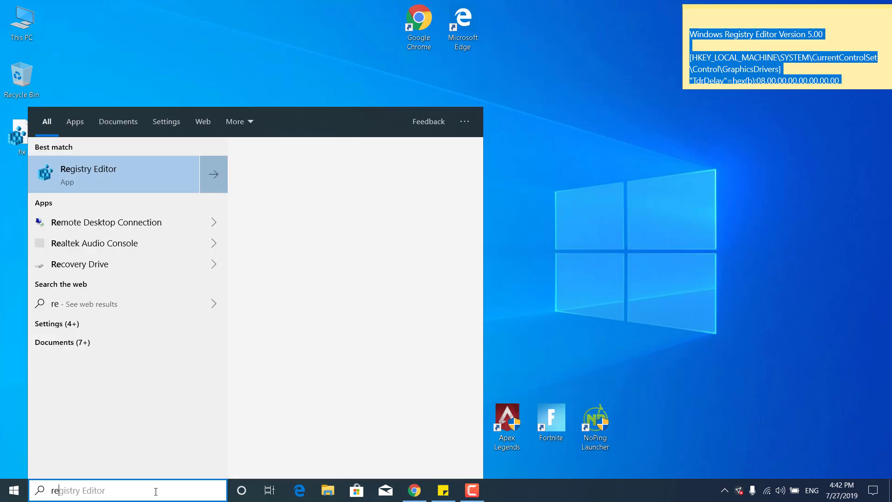
type("set")
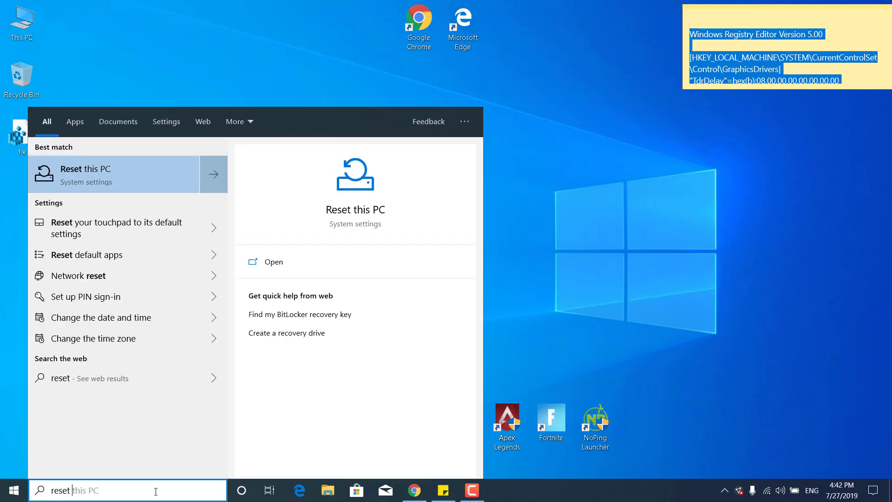
key("Return")
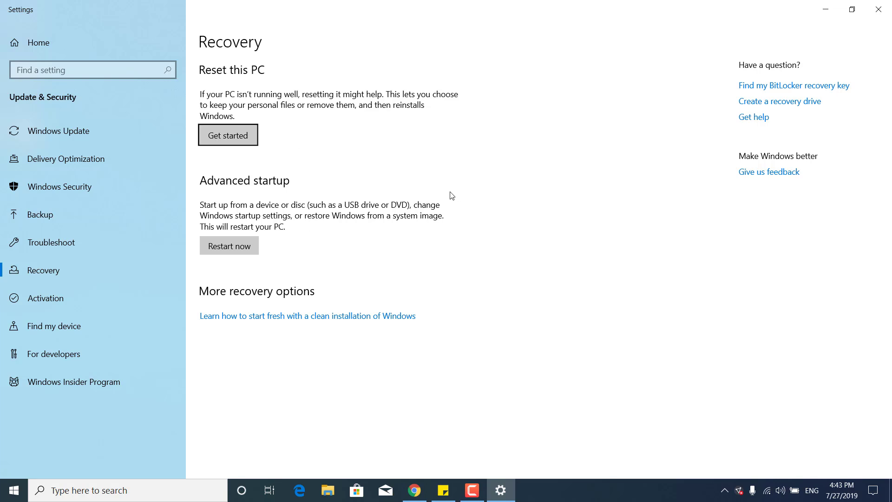
left_click(228, 136)
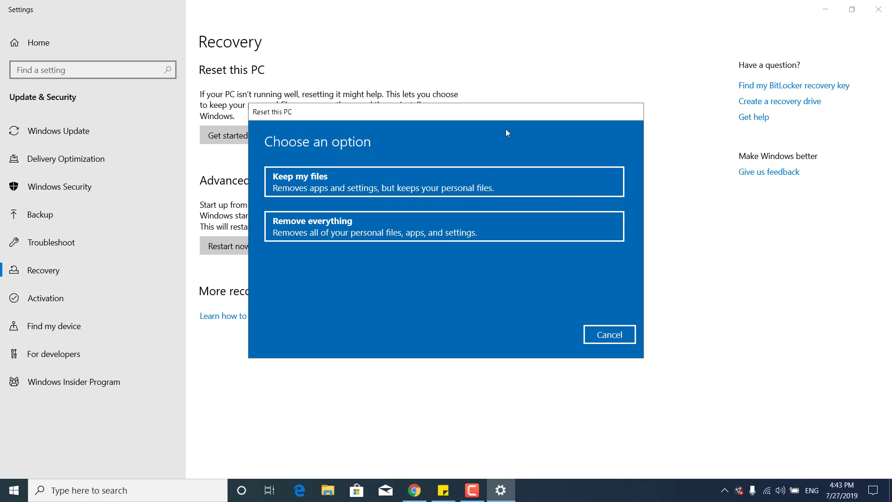
left_click(610, 335)
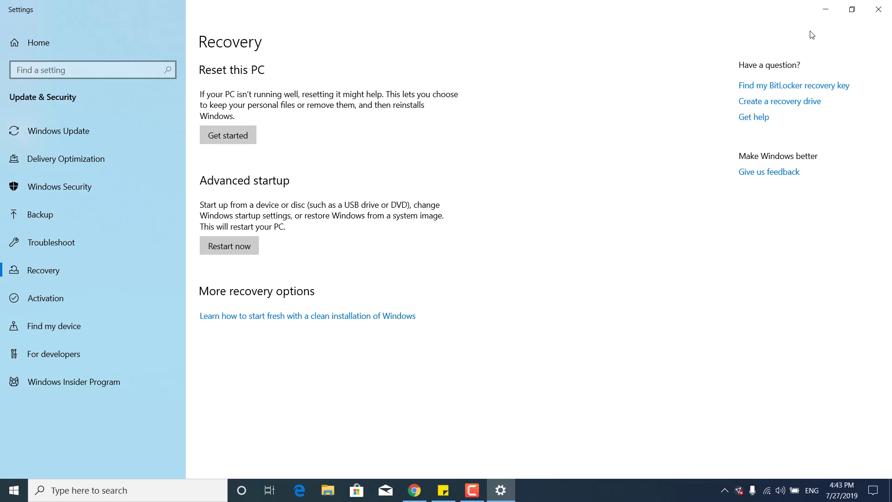
left_click(879, 9)
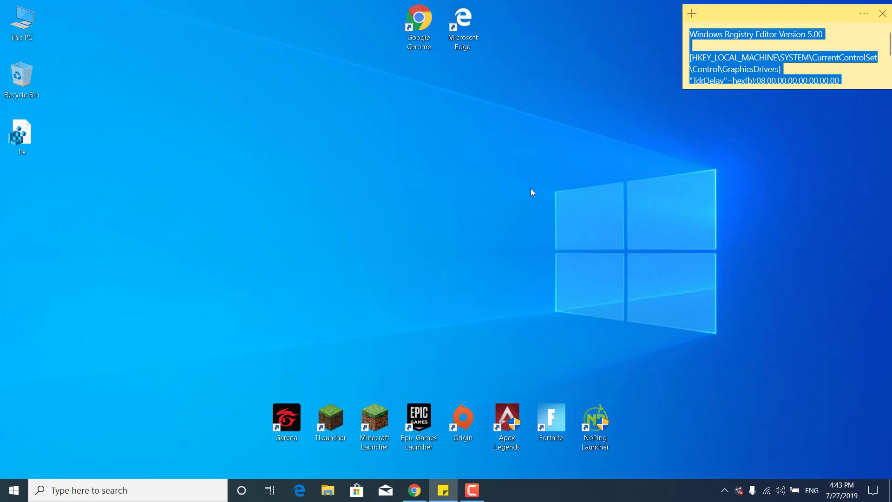
left_click(425, 236)
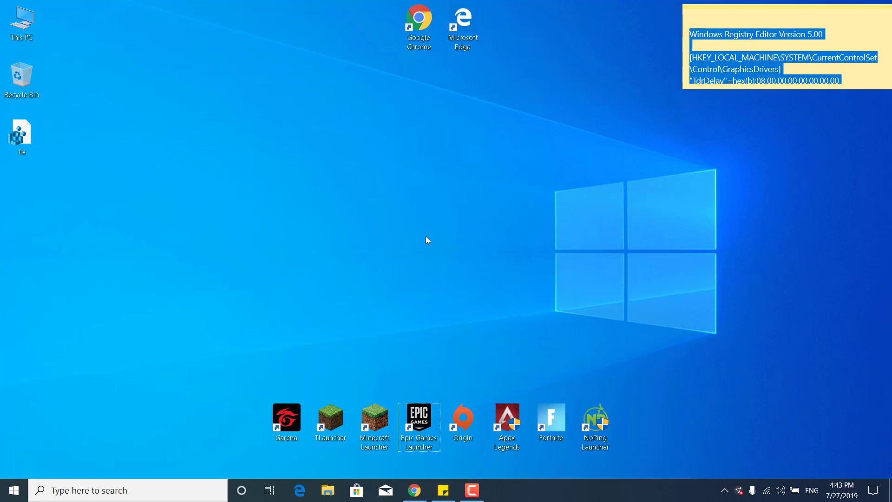